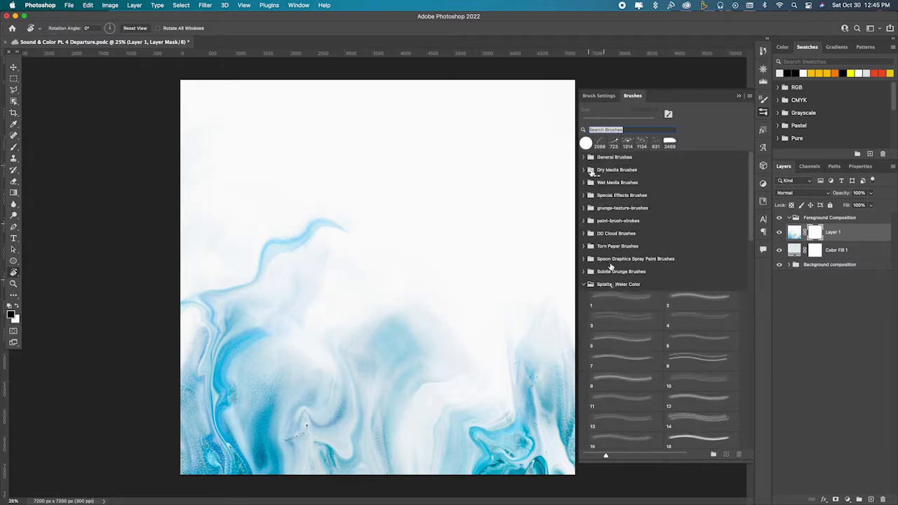
Paint black on Layer 1's mask with DD Cloud Brush 3 at 5000 px to hide the upper and middle texture.
left_click(238, 98)
left_click(209, 163)
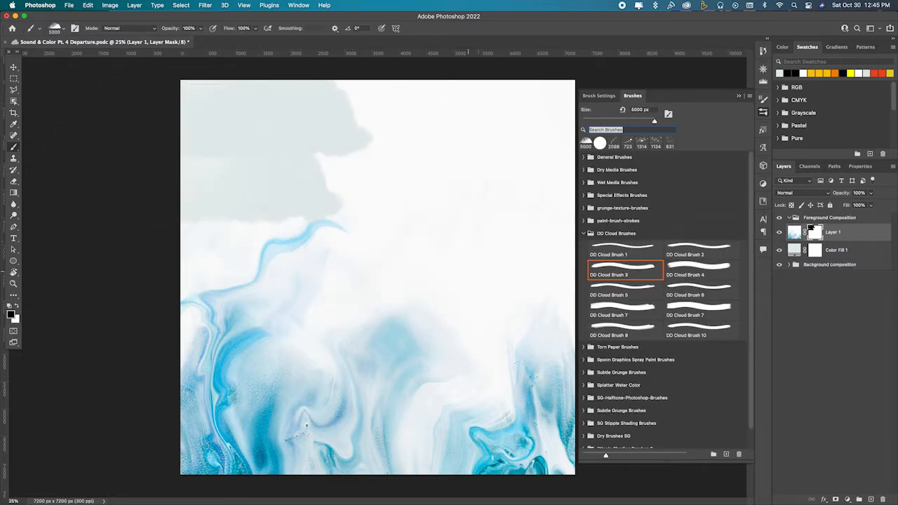
left_click(508, 177)
left_click(517, 108)
left_click(398, 107)
left_click(358, 141)
left_click(241, 267)
left_click(237, 349)
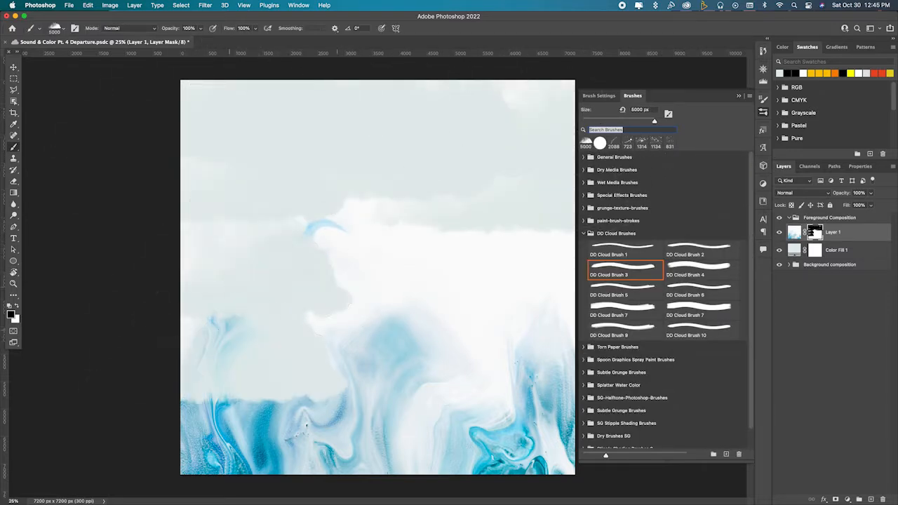
left_click(439, 274)
left_click(335, 236)
left_click(405, 351)
left_click(531, 302)
left_click(538, 240)
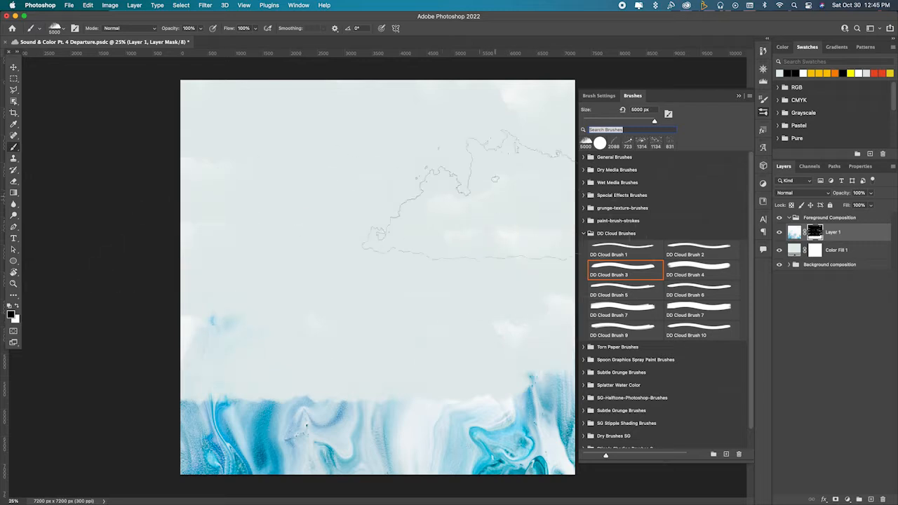
Swap the painting colour to white and brush cloud shapes back into Layer 1's mask along the lower texture's edge.
left_click(17, 306)
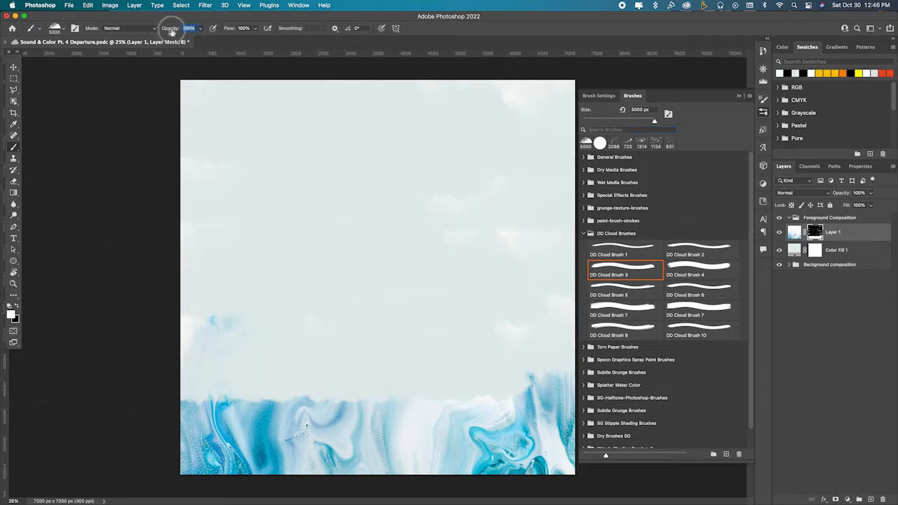
left_click(203, 393)
left_click(194, 387)
left_click(404, 400)
left_click(337, 382)
left_click(398, 351)
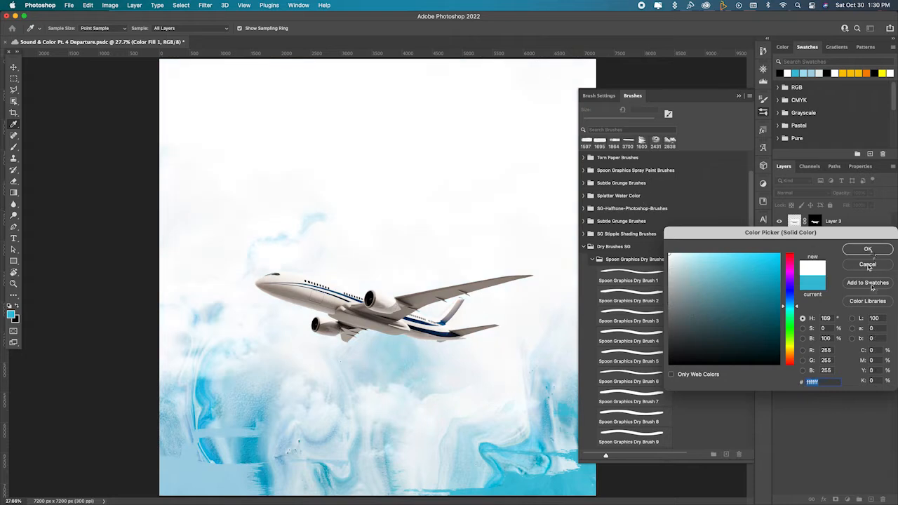
Create the white (ffffff) solid colour fill and draw a black-to-white gradient upward on Color Fill 2's mask.
left_click(870, 251)
left_click(13, 192)
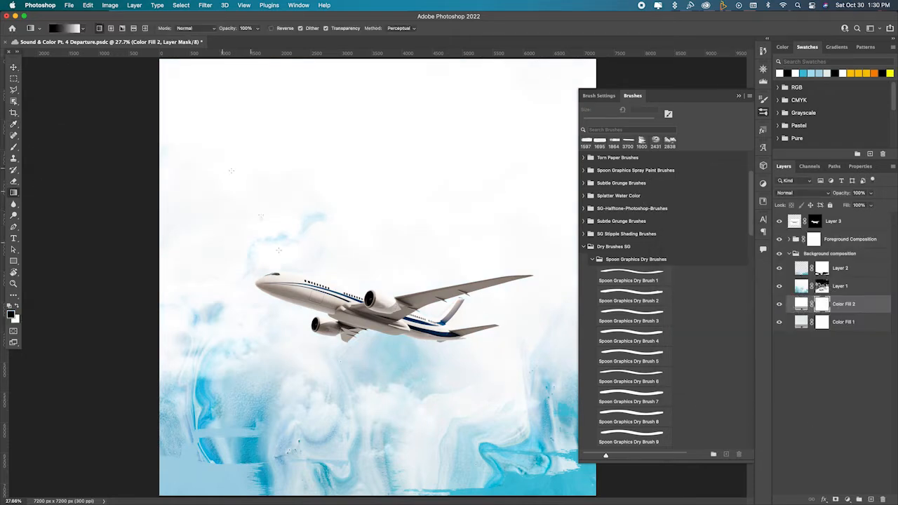
left_click_drag(298, 203, 290, 53)
left_click(779, 304)
left_click(779, 304)
Load DD Cloud Brush 3 at 5000 px and paint soft clouds into the upper sky on Color Fill 2's mask.
key("b")
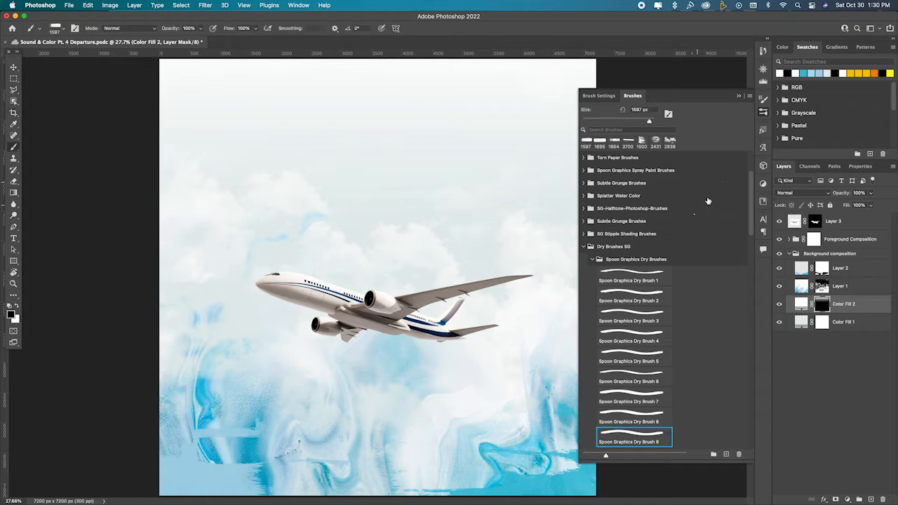
left_click(585, 247)
left_click(585, 361)
left_click(583, 233)
left_click(714, 287)
left_click(712, 270)
left_click(607, 311)
left_click(618, 269)
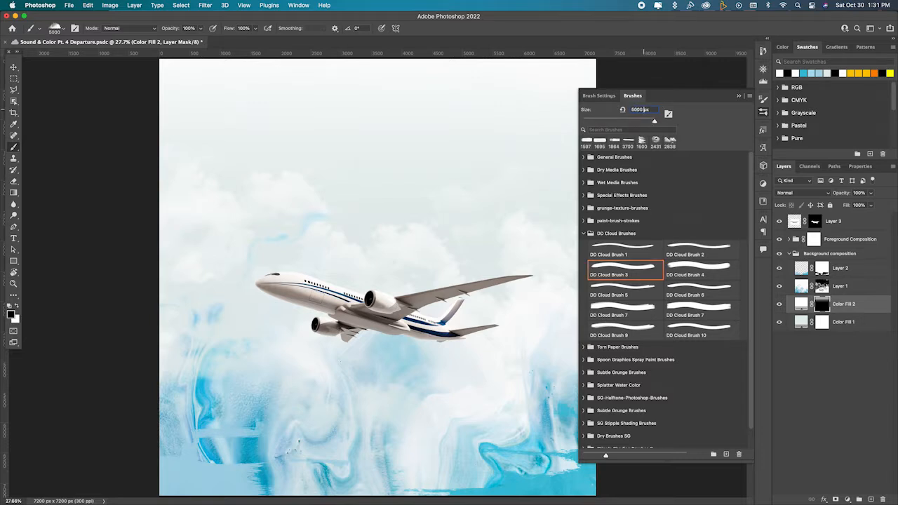
left_click(738, 96)
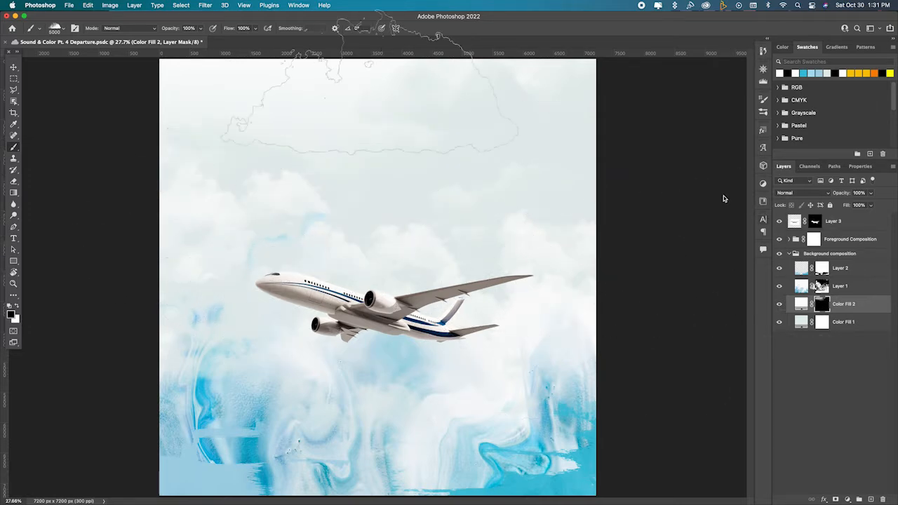
left_click(821, 286)
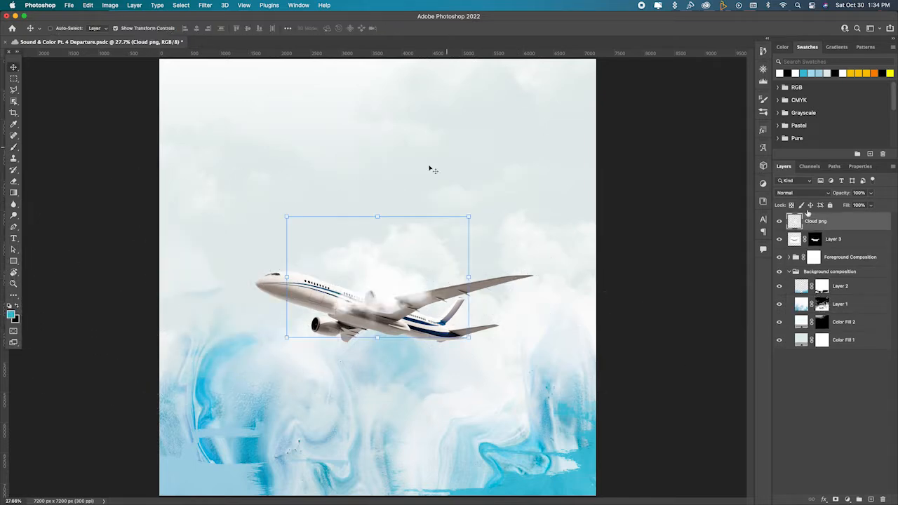
Transform Cloud png over the plane's engine and wing joint, and try enlarging it together with the Plane png layer.
left_click_drag(372, 276, 377, 312)
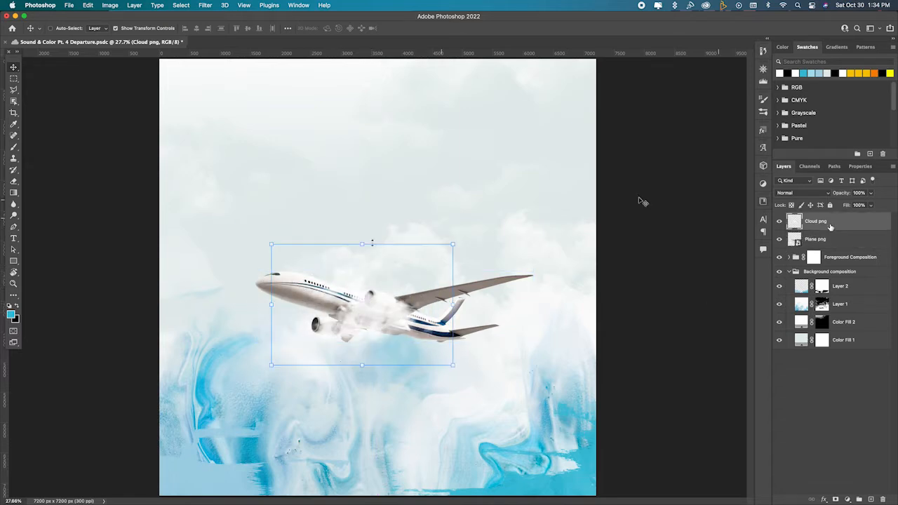
left_click_drag(641, 200, 537, 190)
left_click(430, 30)
left_click(864, 242, "shift")
left_click_drag(533, 364, 598, 404)
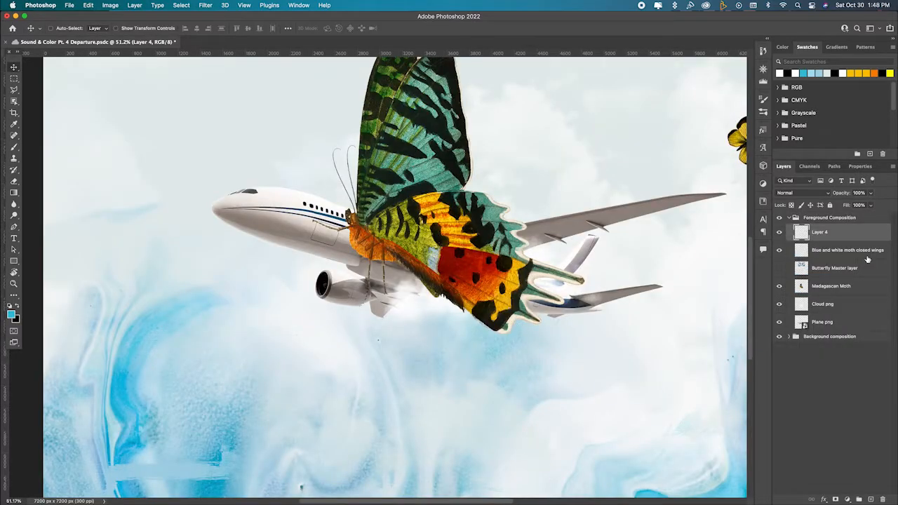
Delete the Madagascan Moth layer from the foreground group.
left_click(868, 257)
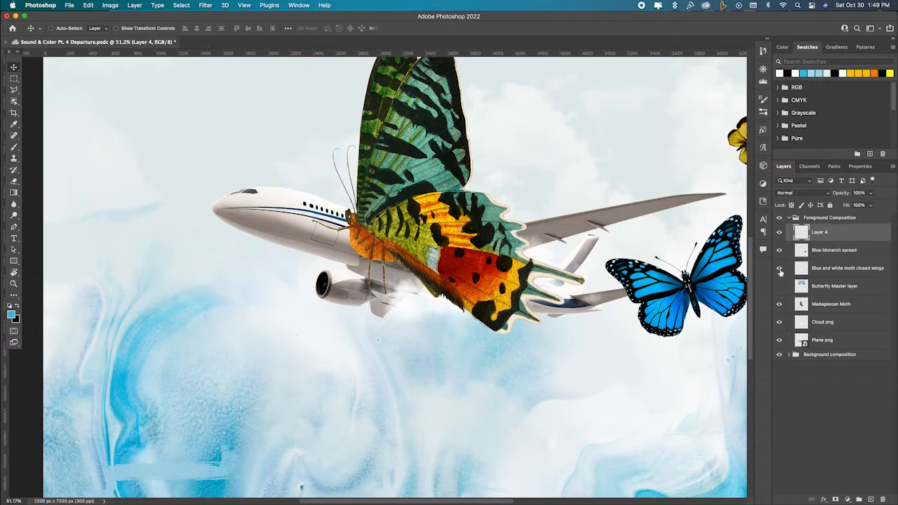
left_click(858, 303)
key("BackSpace")
key("super+0")
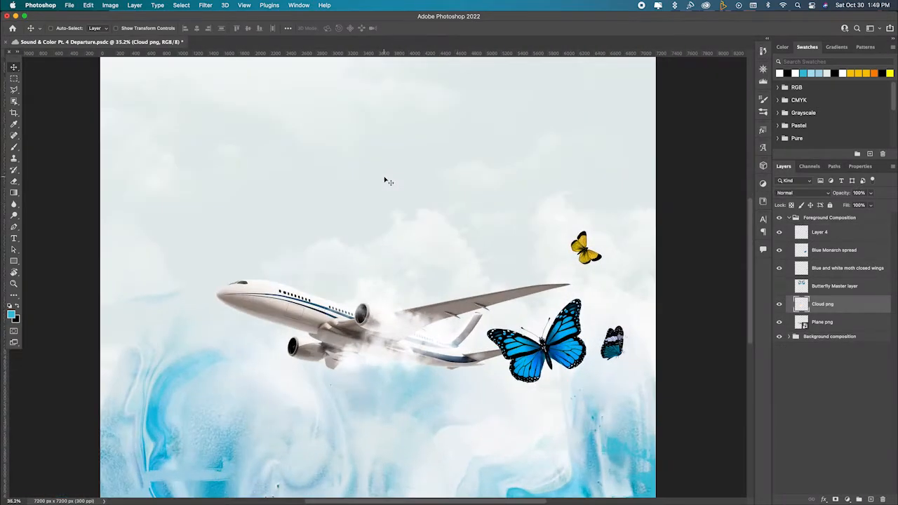
Move the blue monarch to the plane's nose and place its layer beneath Plane png.
left_click(807, 249)
left_click_drag(561, 349, 240, 285)
left_click_drag(828, 249, 819, 331)
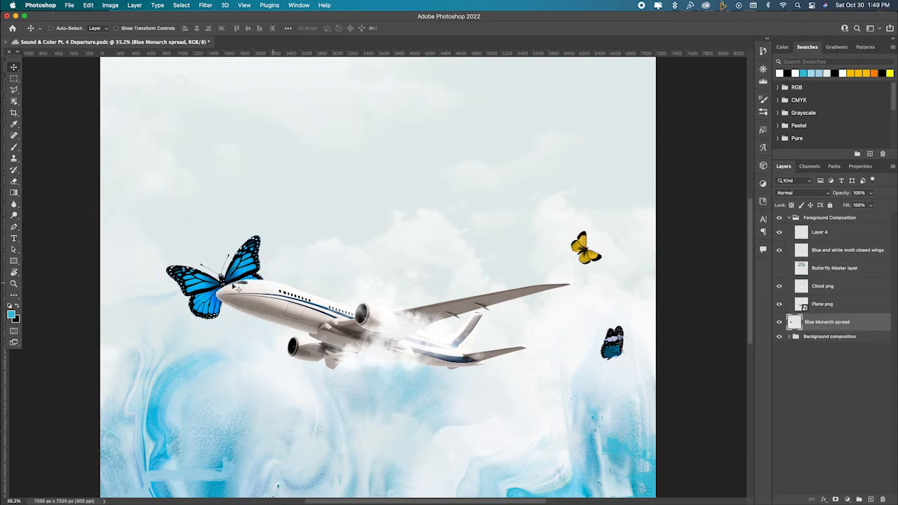
Shrink and rotate the blue monarch and tuck it behind the plane's lower engine.
left_click_drag(196, 244, 200, 250)
left_click_drag(169, 325, 187, 312)
left_click_drag(279, 232, 202, 269)
left_click_drag(148, 249, 181, 269)
left_click_drag(205, 282, 287, 327)
left_click(444, 28)
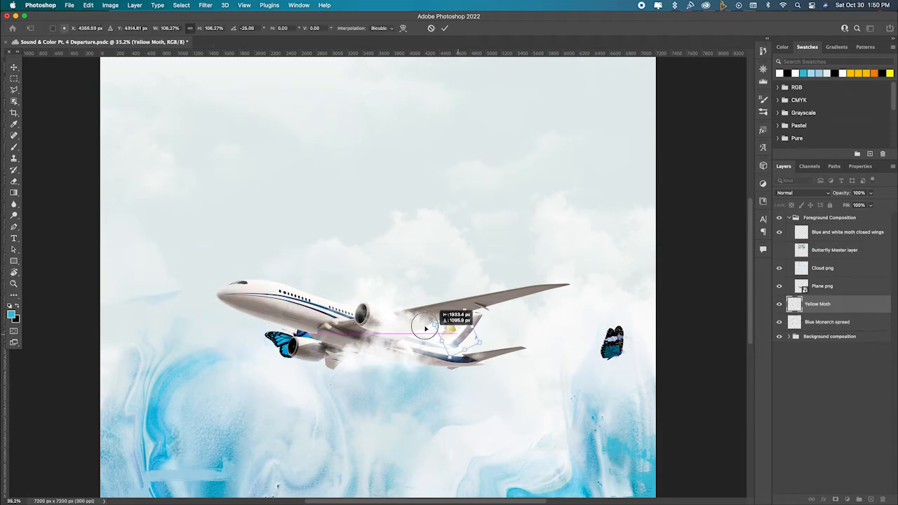
Bring the Yellow Moth layer to the front of the foreground group, transform it slightly and move it toward the plane's tail.
left_click_drag(421, 320, 489, 332)
key("Return")
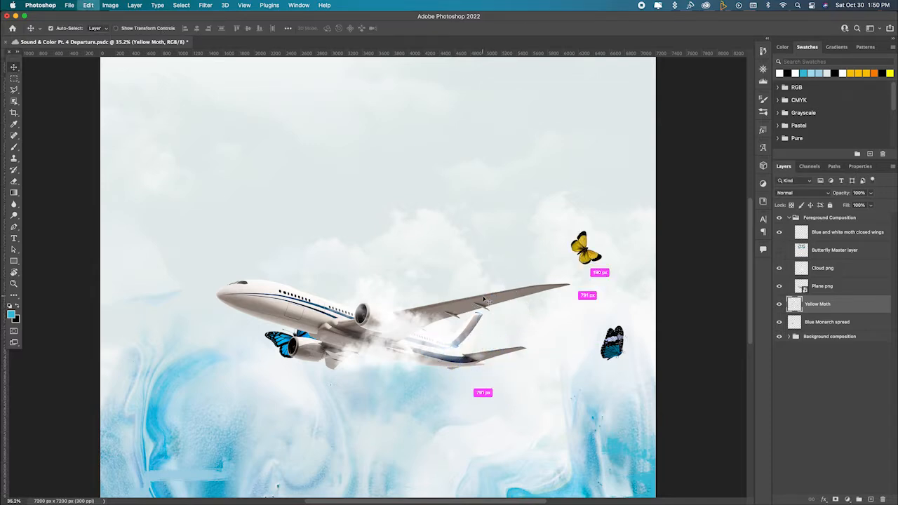
key("ctrl+shift+bracketright")
left_click_drag(570, 231, 574, 234)
left_click(445, 29)
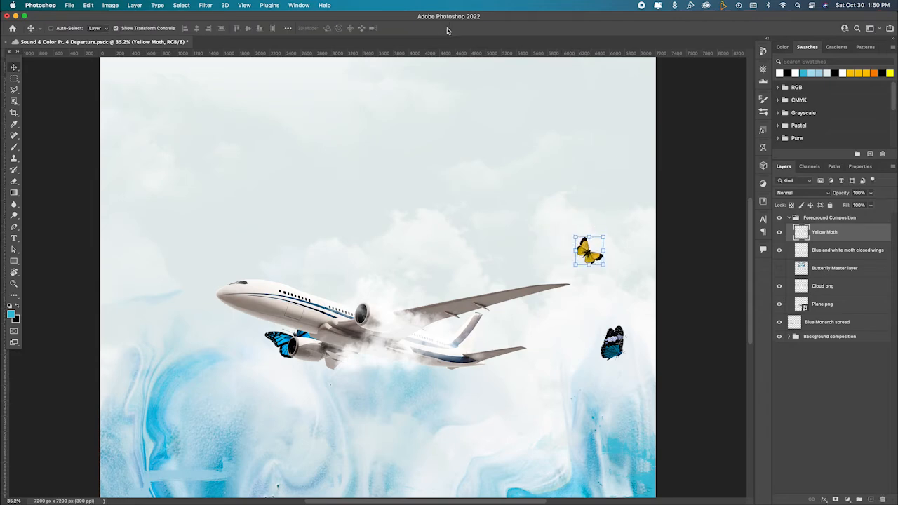
left_click_drag(588, 251, 491, 327)
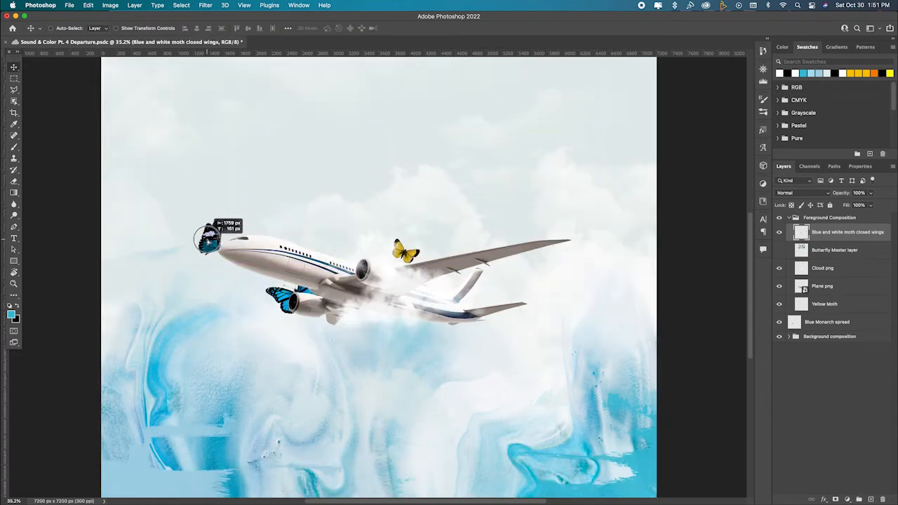
Resize and rotate the blue and white closed-wing moth so that it perches on top of the plane's nose.
scroll(227, 231, "up", 10)
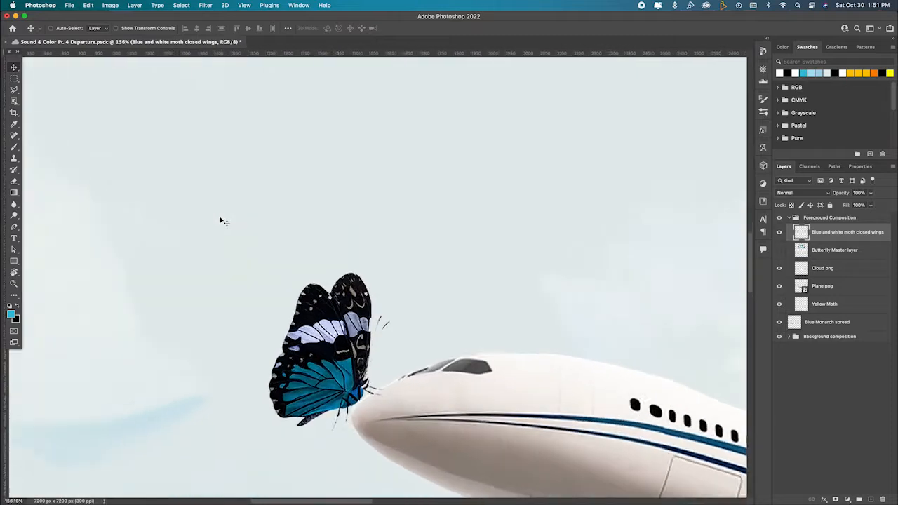
left_click_drag(288, 297, 374, 261)
left_click_drag(292, 160, 302, 151)
left_click_drag(336, 235, 373, 226)
left_click(445, 29)
scroll(307, 277, "down", 10)
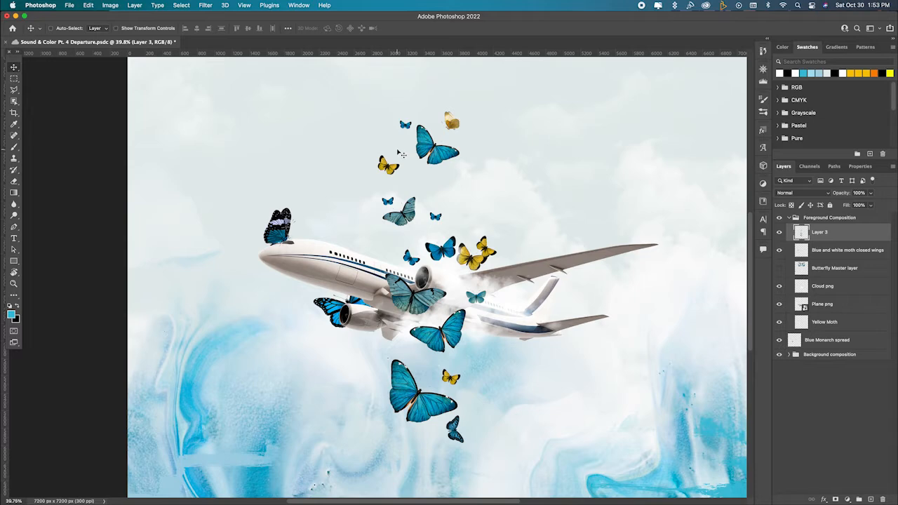
Scale down the butterfly cluster on Layer 3 and position it across the middle of the plane.
scroll(315, 316, "down", 5)
left_click_drag(320, 231, 424, 168)
left_click_drag(360, 165, 393, 196)
left_click_drag(397, 245, 375, 239)
left_click(445, 28)
Move Layer 3 below Blue Monarch spread and rename it Cluster of butterflies.
left_click_drag(819, 231, 814, 343)
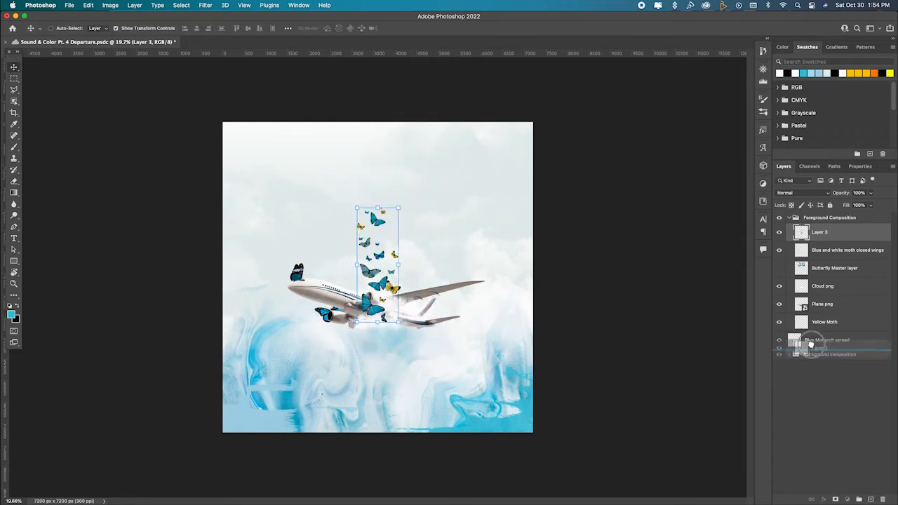
double_click(813, 340)
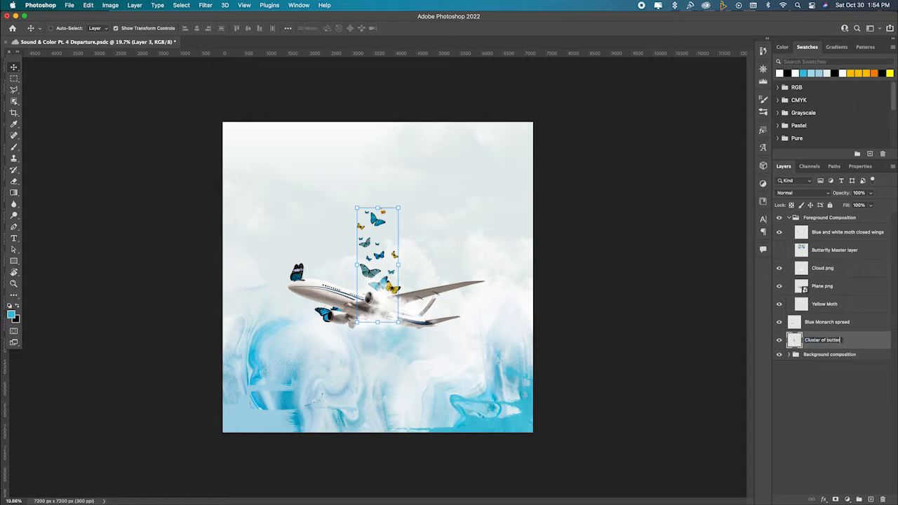
Shift the butterfly cluster toward the plane's front engine, rotate it about -2.5 degrees, and select the Yellow Moth layer.
mouse_move(376, 258)
left_mouse_down()
mouse_move(366, 311)
mouse_move(336, 251)
mouse_move(363, 259)
left_mouse_up()
left_click_drag(334, 197, 327, 197)
left_click_drag(357, 240, 367, 260)
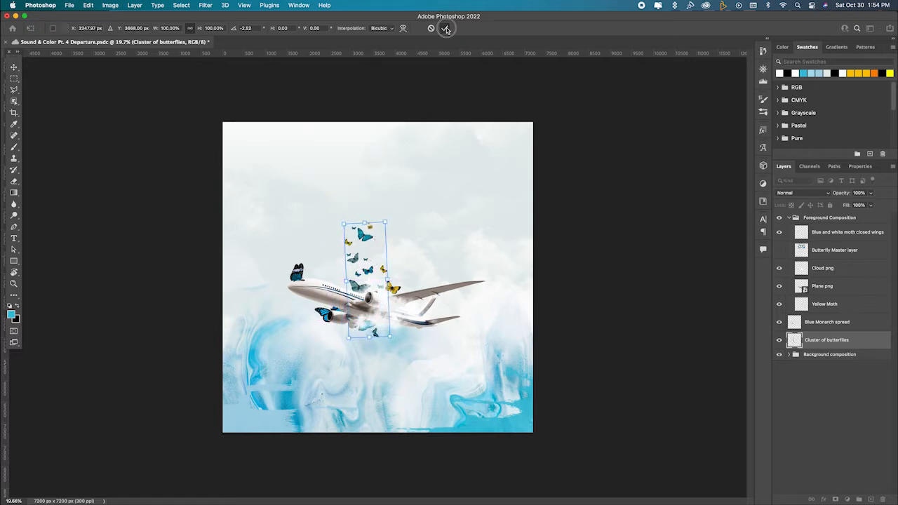
left_click(446, 29)
left_click(827, 303)
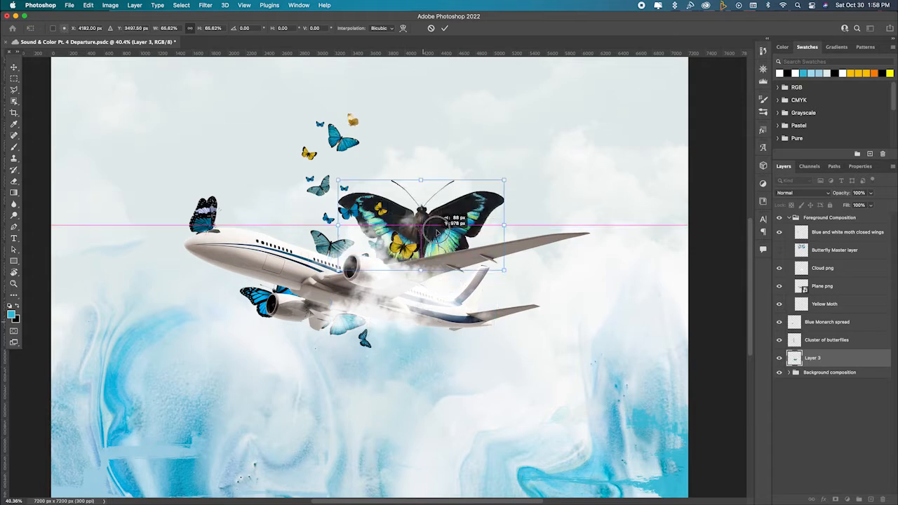
Scale the black and turquoise butterfly to about 11%, rotate it about 23 degrees, and place it beside the upper cluster.
left_click_drag(381, 171, 475, 249)
left_click_drag(515, 215, 523, 237)
left_click_drag(474, 245, 551, 204)
left_click_drag(519, 176, 375, 171)
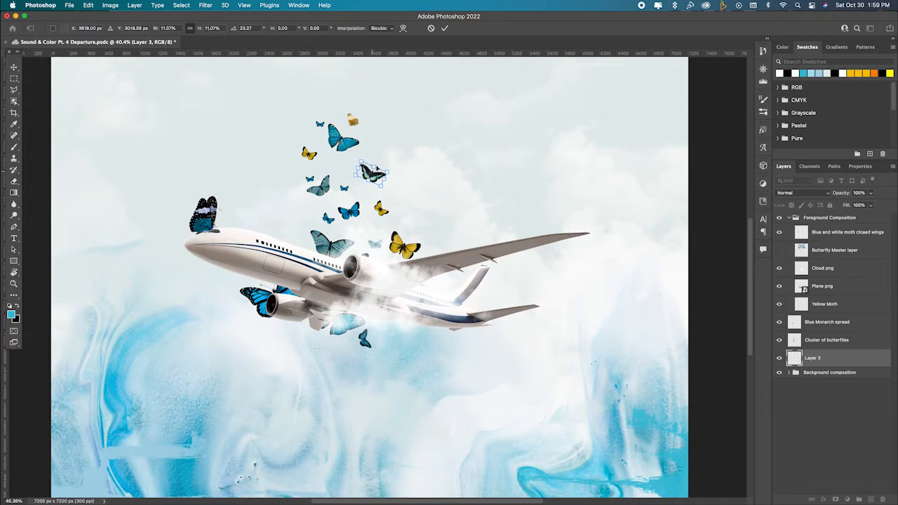
left_click(444, 28)
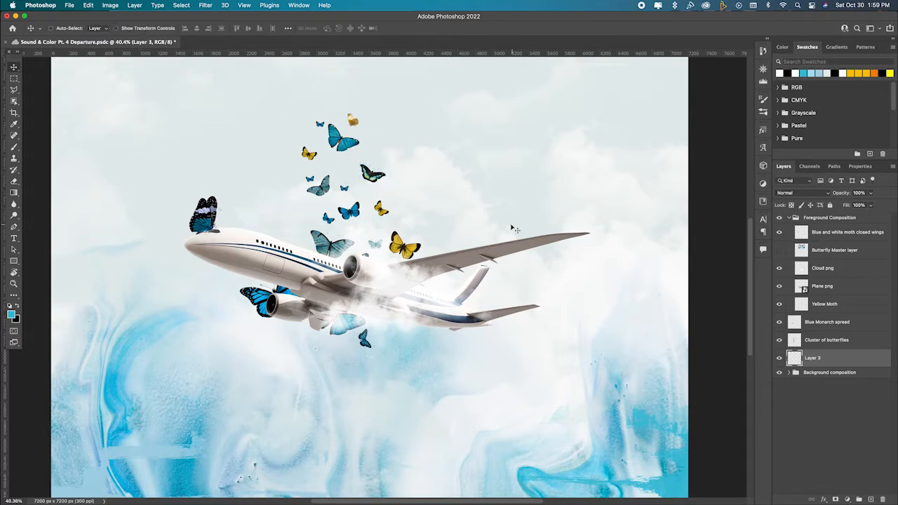
left_click_drag(356, 176, 359, 173)
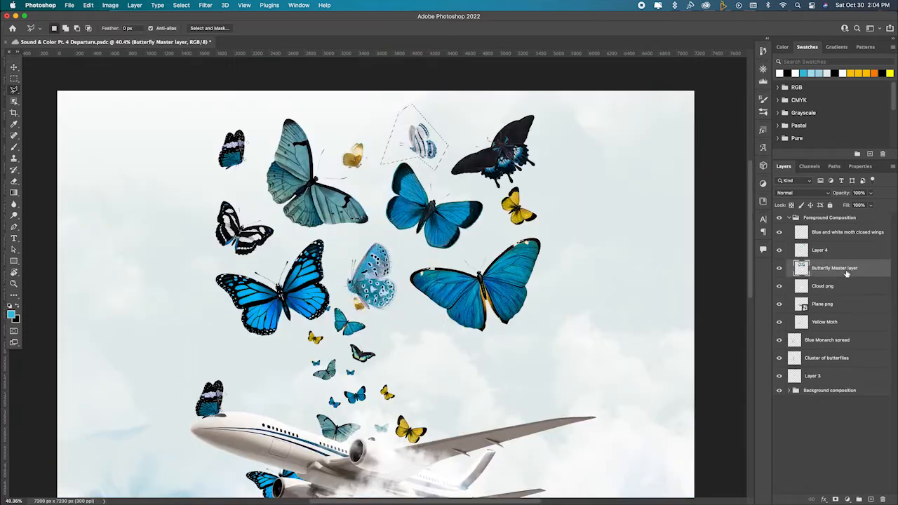
Paste the white striped butterfly from the Butterfly Master layer onto its own layer and hide the master layer.
key("super+v")
left_click(779, 287)
key("v")
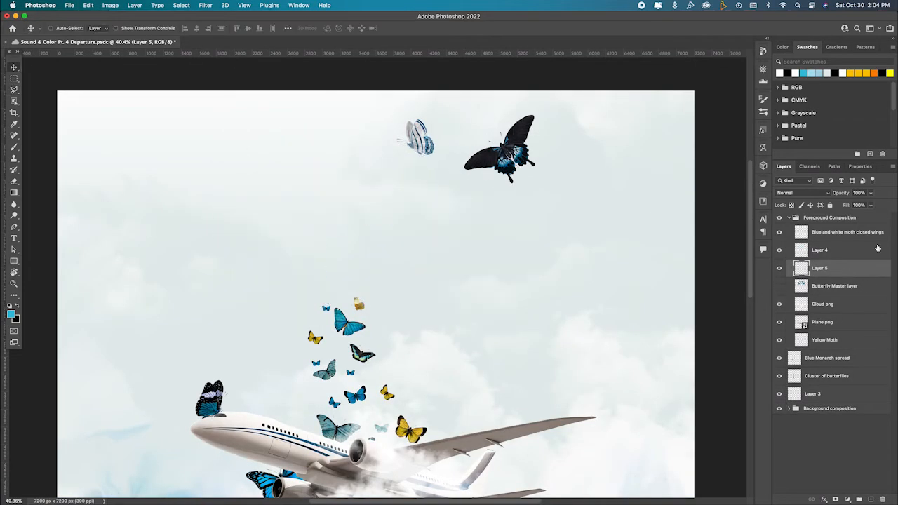
Move the black butterfly on Layer 4 beside the cluster above the plane and shrink it to match the other butterflies.
left_click(870, 253)
left_click_drag(472, 166, 265, 194)
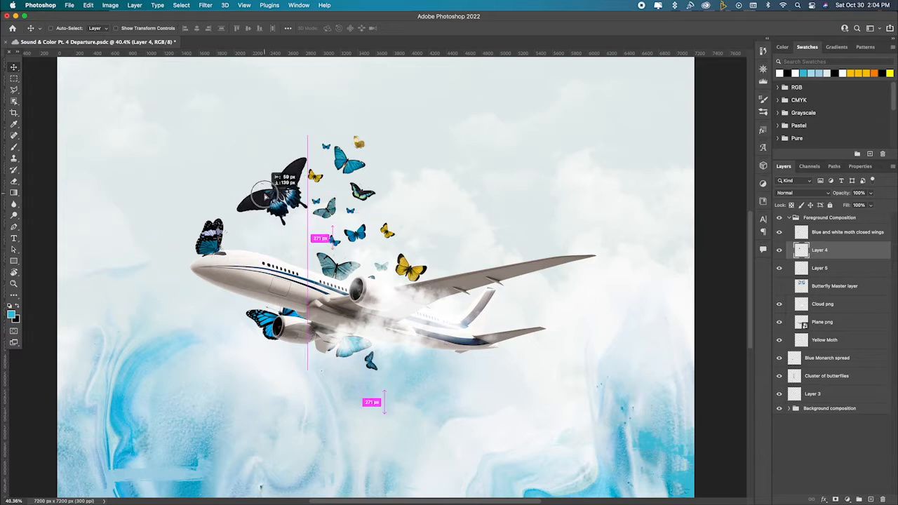
left_click_drag(237, 154, 307, 238)
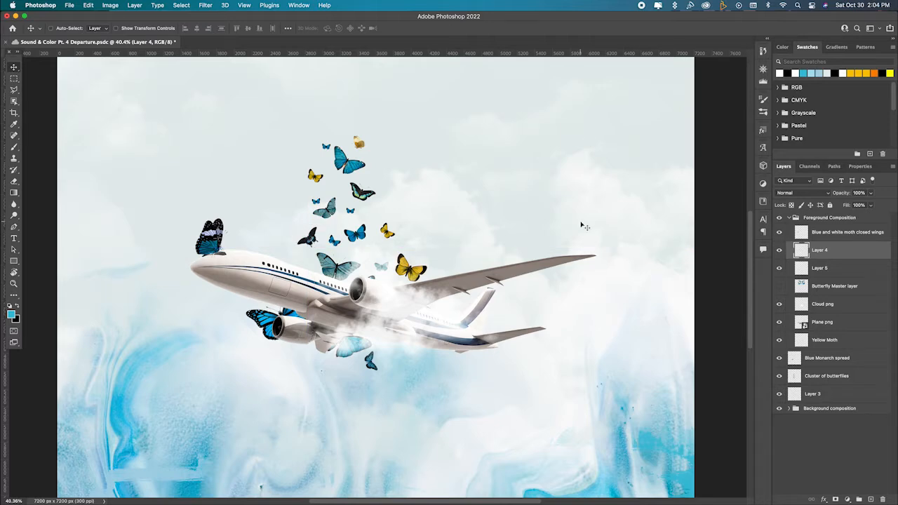
scroll(586, 316, "up", 5)
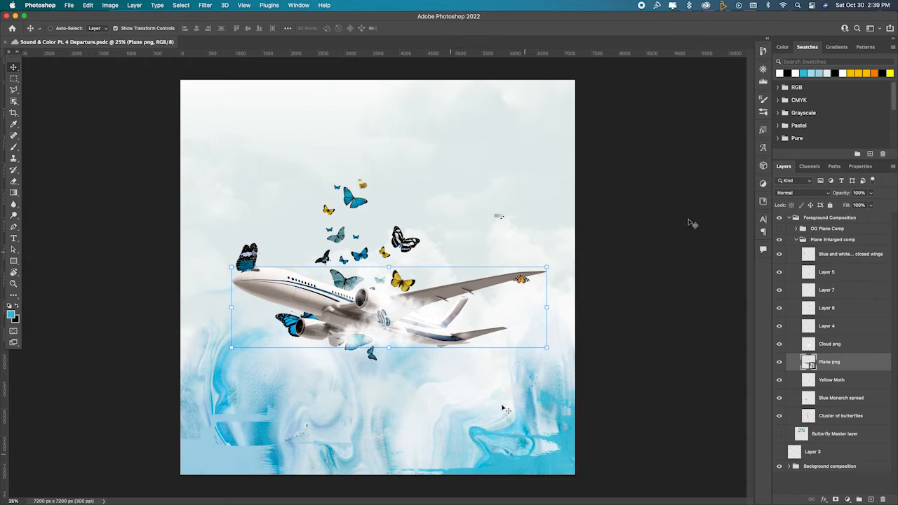
Paste the blue cloudy sky image into the Background composition group.
left_click(790, 467)
scroll(813, 433, "down", 3)
left_click(847, 417)
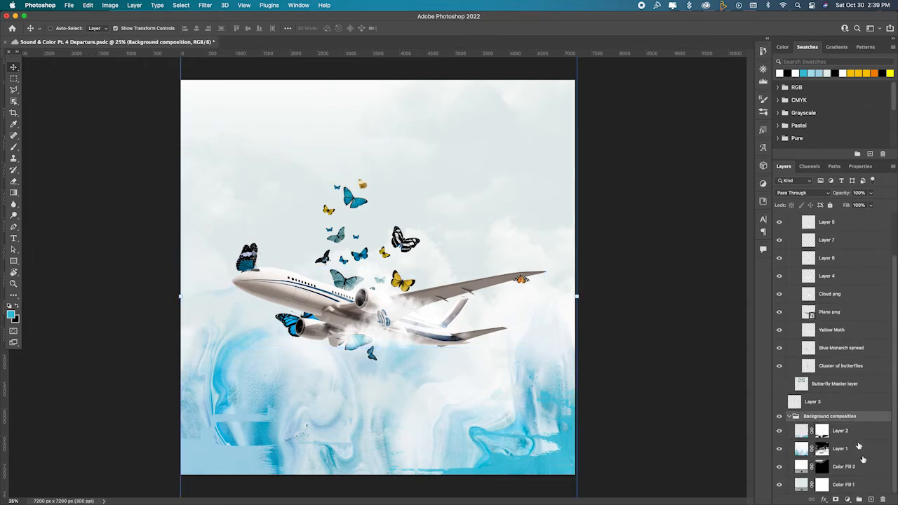
left_click(863, 436)
key("super+v")
Enlarge the sky image to cover the whole canvas and move its layer beneath Layer 1.
left_click_drag(396, 228, 277, 144)
left_click_drag(336, 308, 577, 476)
mouse_move(532, 272)
left_mouse_down()
mouse_move(538, 232)
mouse_move(539, 260)
left_mouse_up()
left_click(444, 29)
mouse_move(851, 437)
left_mouse_down()
mouse_move(833, 473)
mouse_move(853, 440)
left_mouse_up()
left_click_drag(850, 450, 823, 469)
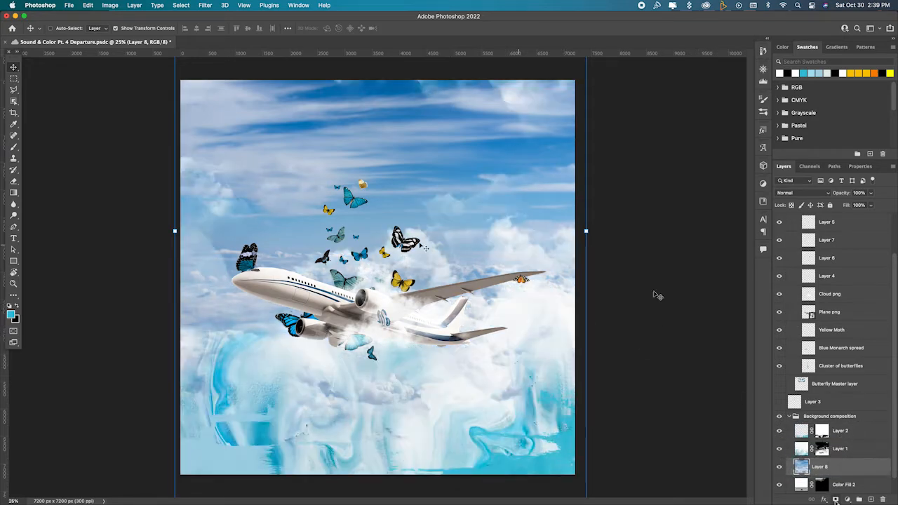
Add a layer mask to the sky's Layer 8 and draw gradients on it to fade out the upper sky.
key("g")
left_click_drag(325, 123, 324, 148)
left_click_drag(378, 394, 378, 325)
left_click_drag(372, 208, 372, 197)
left_click_drag(394, 312, 374, 143)
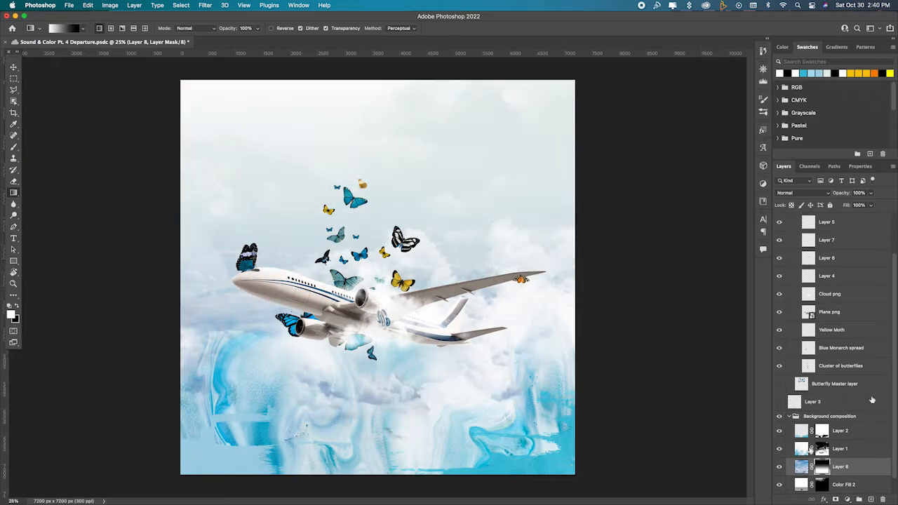
Paint black on Layer 1's mask below the plane's nose to reveal the cloudy sky beneath the fluid texture.
left_click(822, 449)
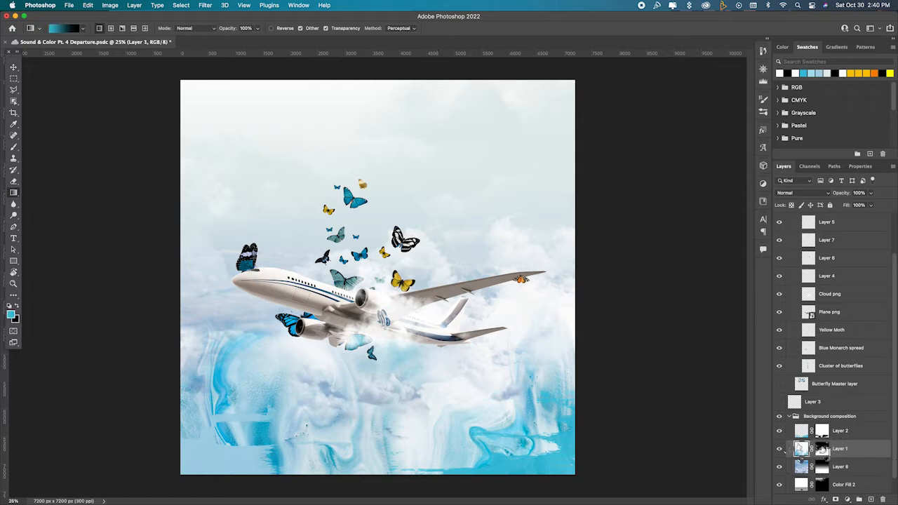
key("b")
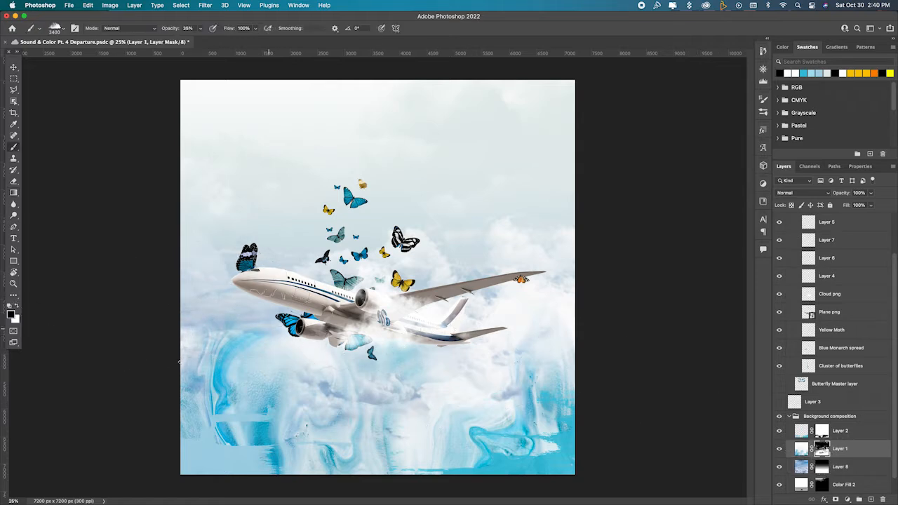
left_click_drag(156, 372, 222, 364)
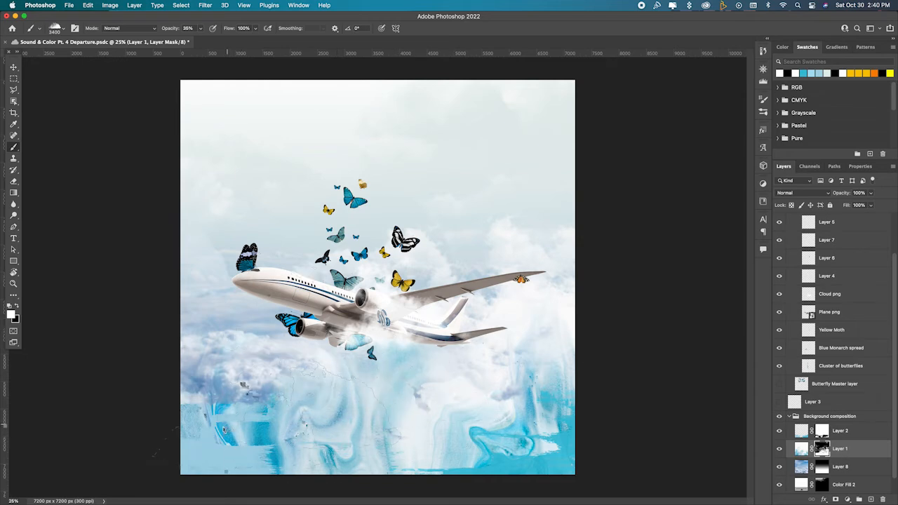
Scale the hot air balloon image on Layer 9 to 58.58% and place it below the plane's nose at the canvas edge.
key("v")
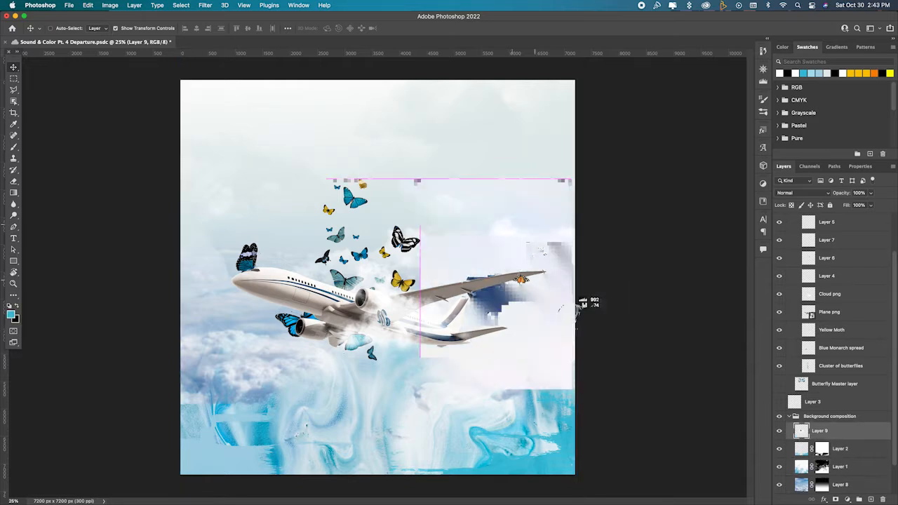
left_click_drag(583, 301, 215, 347)
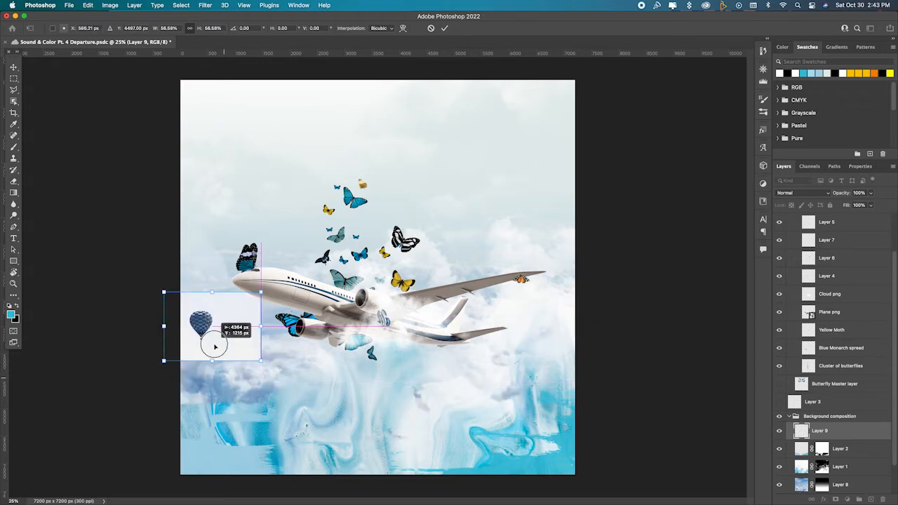
left_click(444, 28)
Delete the empty part of the image beside the balloon and move the remaining piece under the plane's nose.
left_click(14, 79)
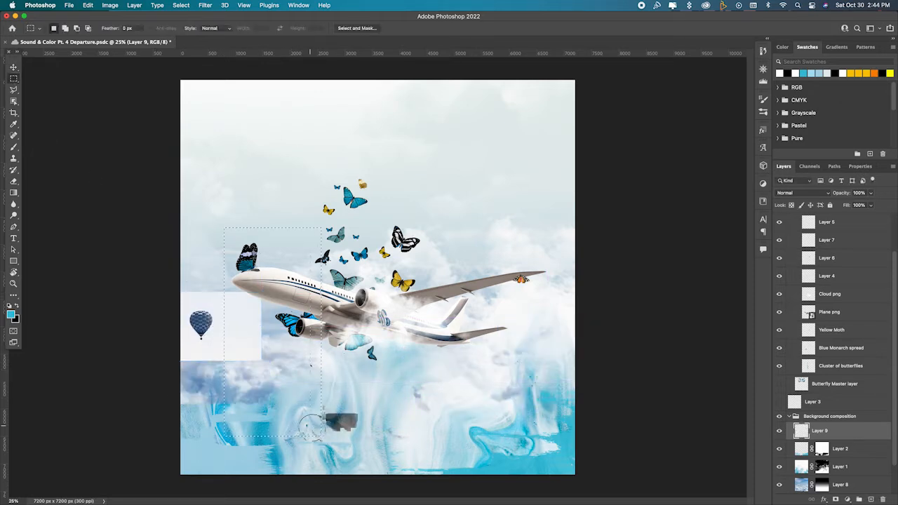
key("Delete")
key("super+d")
left_click(14, 67)
mouse_move(202, 325)
left_mouse_down()
mouse_move(256, 337)
mouse_move(278, 356)
left_mouse_up()
Select the balloon, copy it onto its own layer and delete the original Layer 9.
left_click(13, 101)
key("super+j")
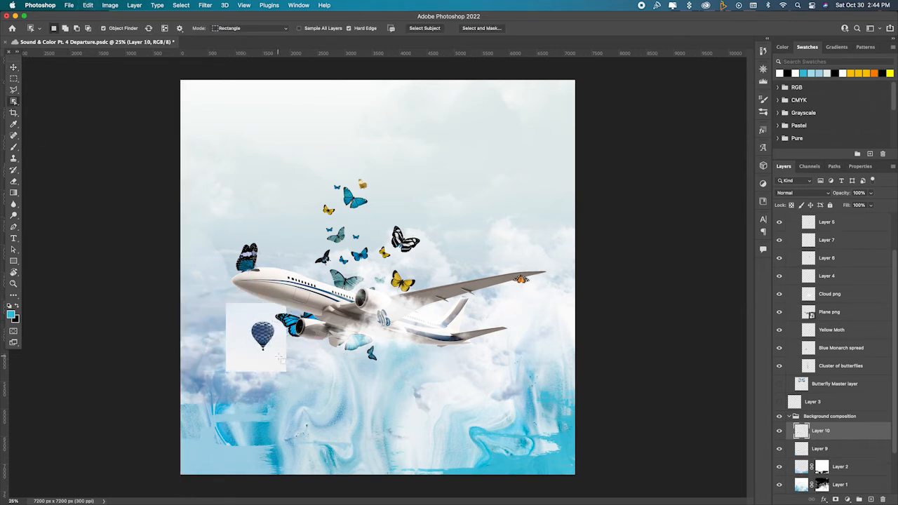
left_click(779, 450)
left_click(852, 449)
key("BackSpace")
Rename the cut-out balloon layer Hotair Balloon and move the balloon down into the clouds near the canvas's left edge.
double_click(818, 431)
type("Hotair Balloon")
key("Return")
key("v")
left_click_drag(262, 335, 210, 390)
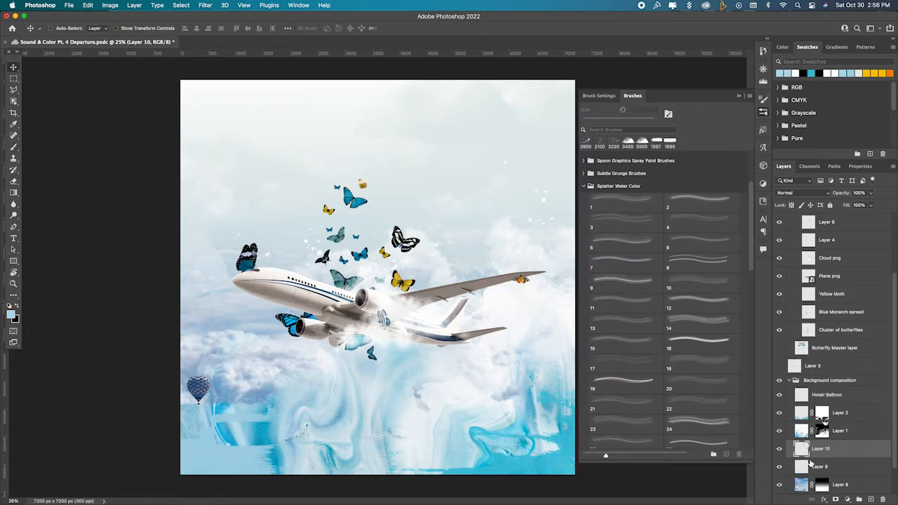
Stamp a light blue splatter behind the plane's front on Layer 10 with Splatter Water Color brush 7 at 4000 px.
key("b")
left_click(625, 344)
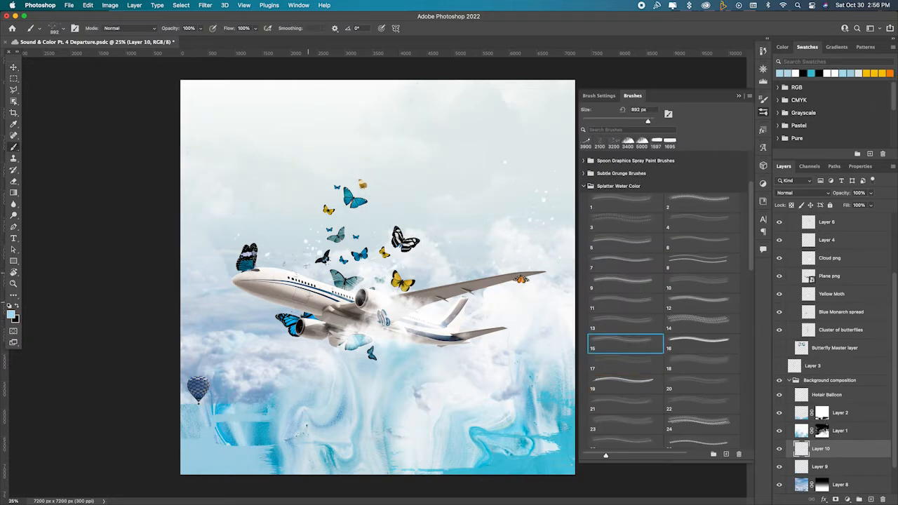
left_click(697, 244)
left_click(620, 281)
left_click(619, 262)
key("bracketleft")
key("bracketleft")
key("bracketright")
key("bracketright")
key("bracketright")
key("bracketright")
key("bracketright")
key("bracketright")
key("bracketright")
key("bracketright")
key("bracketright")
left_click(284, 286)
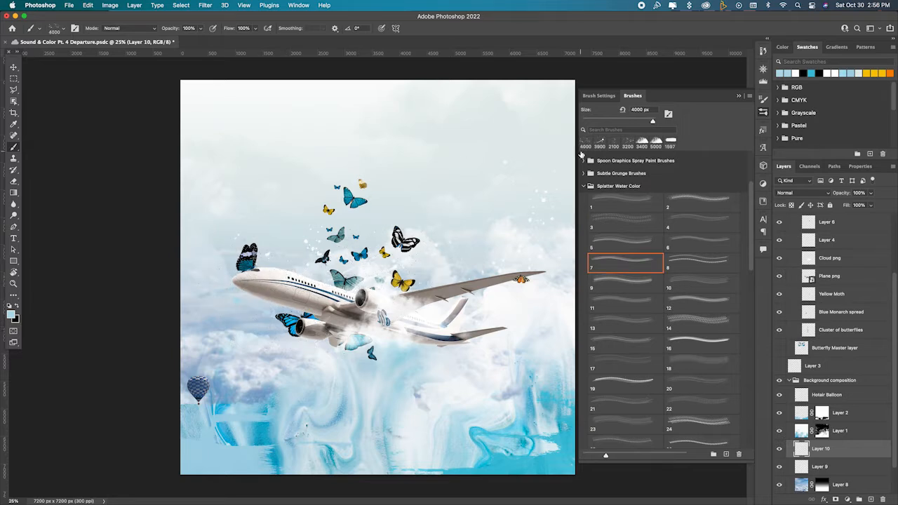
Stamp a light blue splatter in the sky above the plane's long wing with Splatter Water Color brush 37 at 3000 px.
scroll(646, 247, "down", 5)
left_click(624, 419)
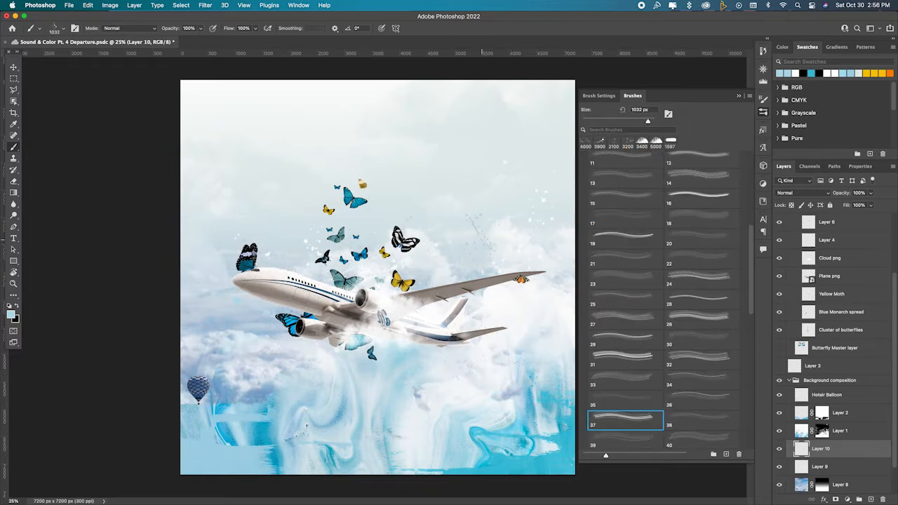
key("bracketright")
key("bracketright")
key("bracketright")
key("bracketright")
key("bracketright")
key("bracketright")
key("bracketright")
key("bracketright")
key("bracketright")
key("bracketright")
key("bracketright")
key("bracketright")
key("bracketright")
key("bracketright")
key("bracketright")
key("bracketright")
left_click(481, 240)
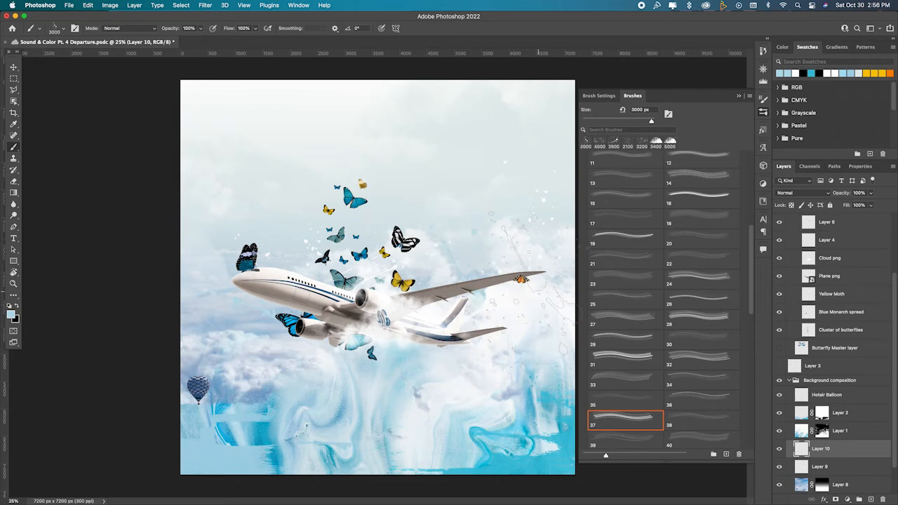
Sample the yellow of the butterfly above the wing and stamp a splatter in that colour behind the plane's tail.
left_click(402, 281, "alt")
left_click(482, 307)
key("bracketleft")
key("bracketleft")
key("bracketleft")
key("bracketleft")
key("bracketleft")
key("bracketleft")
key("bracketleft")
key("bracketleft")
key("bracketleft")
key("bracketleft")
key("bracketleft")
key("bracketleft")
key("bracketleft")
key("bracketleft")
key("bracketleft")
key("bracketleft")
key("bracketleft")
key("bracketleft")
Stamp a yellow splatter around the long wing with Splatter Water Color brush 47 at 2400 px.
scroll(690, 355, "down", 5)
left_click(629, 395)
key("bracketright")
key("bracketright")
key("bracketright")
key("bracketright")
key("bracketright")
key("bracketright")
key("bracketright")
key("bracketright")
key("bracketright")
key("bracketright")
key("bracketright")
key("bracketright")
key("bracketright")
key("bracketright")
key("bracketright")
left_click(493, 286)
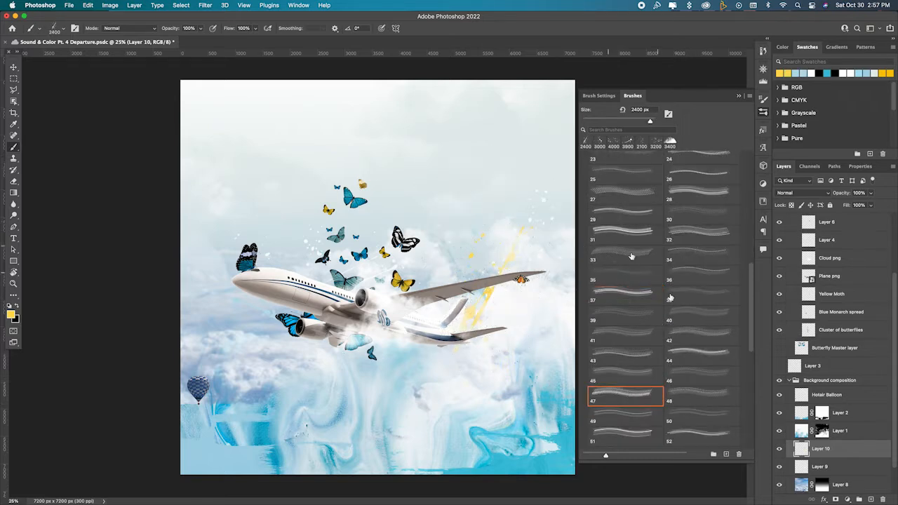
Stamp a yellow splatter below the plane's nose with Splatter Water Color brush 52 at 2000 px.
left_click(708, 381)
left_click(701, 436)
left_click(252, 303)
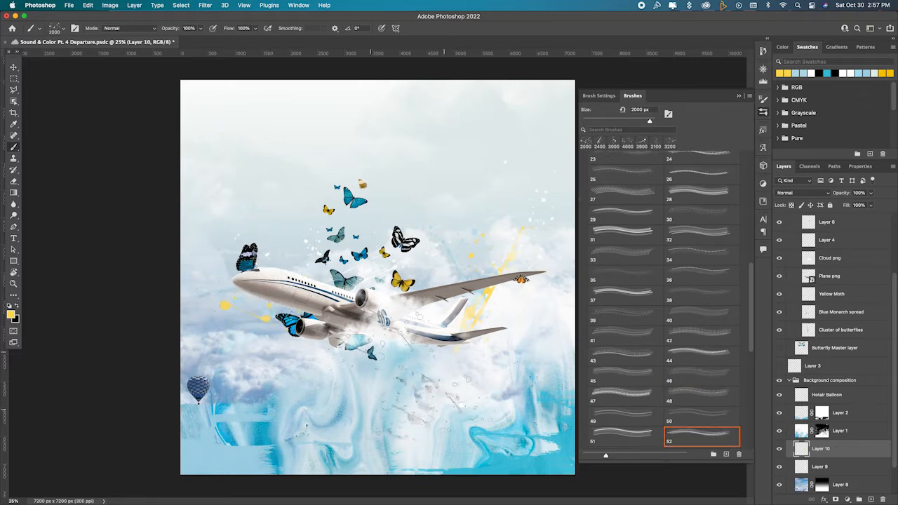
Add a new top layer in the Plane Enlarged comp group and stamp a yellow splatter over the plane with brush 42 at 2500 px.
left_click(621, 395)
left_click(701, 335)
key("]")
key("]")
key("]")
key("]")
key("]")
key("]")
key("]")
key("]")
scroll(857, 400, "up", 5)
left_click(847, 255)
left_click(871, 499)
key("]")
key("]")
key("]")
key("]")
key("]")
key("]")
key("]")
left_click(352, 308)
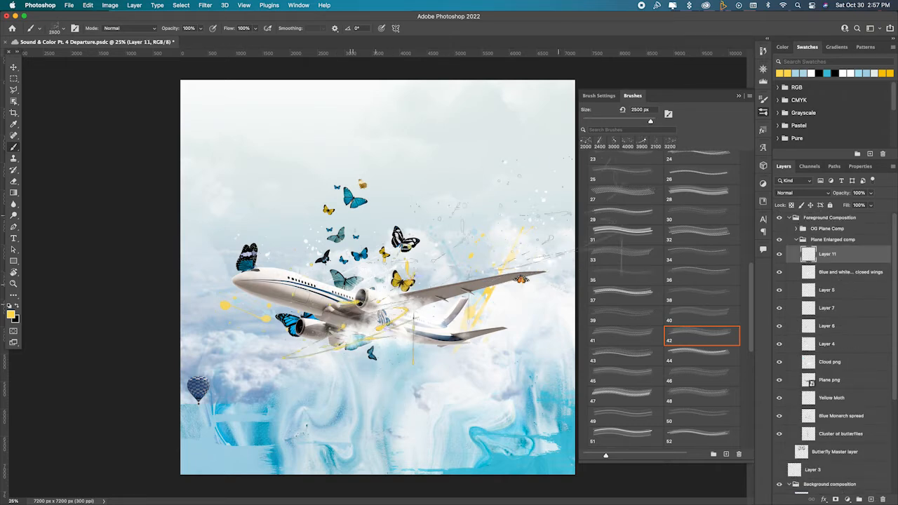
Add a layer mask to Layer 11 and paint out the yellow splatter over the upper engine with a 500 px Soft Round brush.
left_click(836, 500)
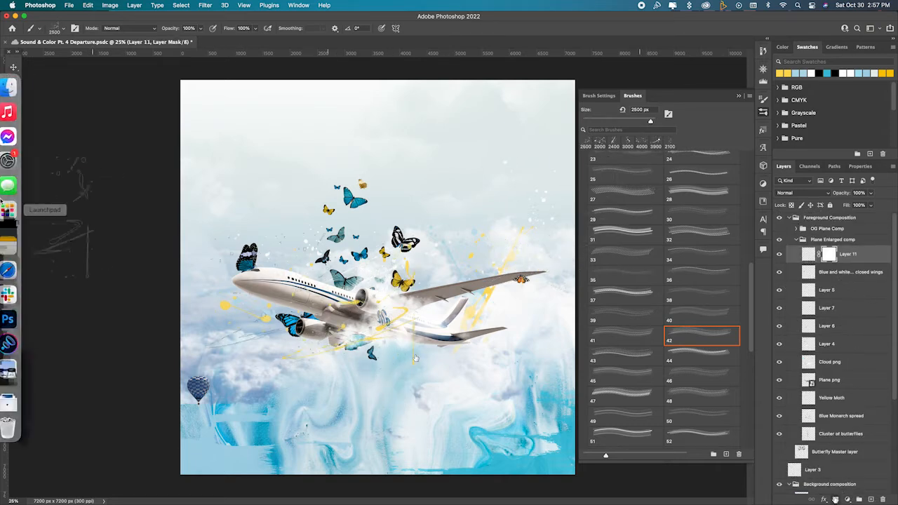
scroll(667, 192, "up", 10)
left_click(584, 157)
left_click(606, 172)
key("[")
key("[")
key("[")
key("[")
key("[")
key("[")
key("[")
key("[")
key("[")
key("[")
key("[")
key("[")
key("[")
key("[")
key("[")
key("[")
key("[")
key("super+=")
key("super+=")
key("super+=")
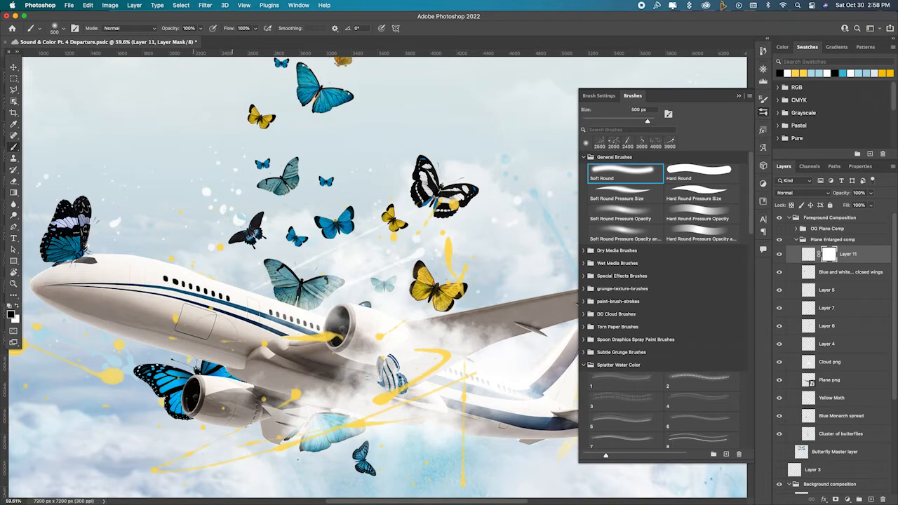
scroll(394, 223, "down", 5)
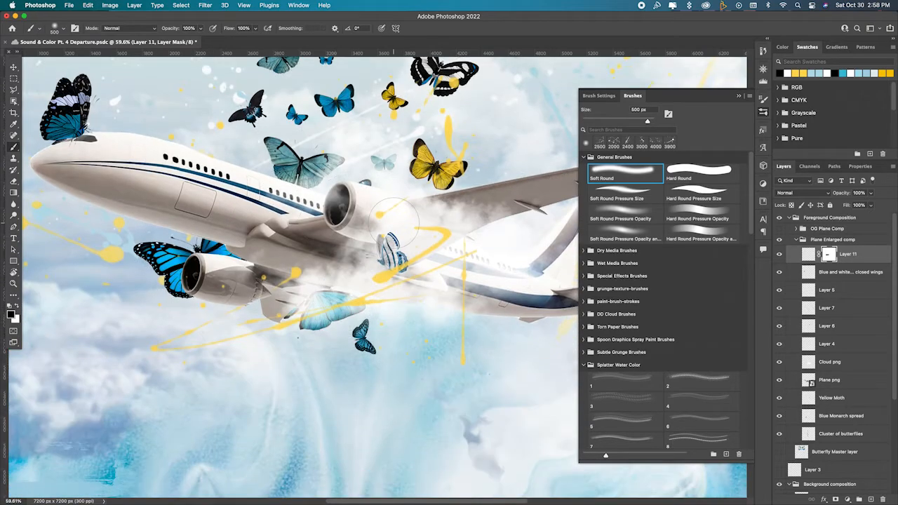
Reduce the Soft Round mask brush to 150 px.
key("[")
key("[")
key("[")
key("[")
key("[")
key("[")
key("[")
key("[")
key("[")
Load Layer 5's closed-wing moth outline as a selection and rename that layer White Moth wings closed.
scroll(393, 221, "up", 10)
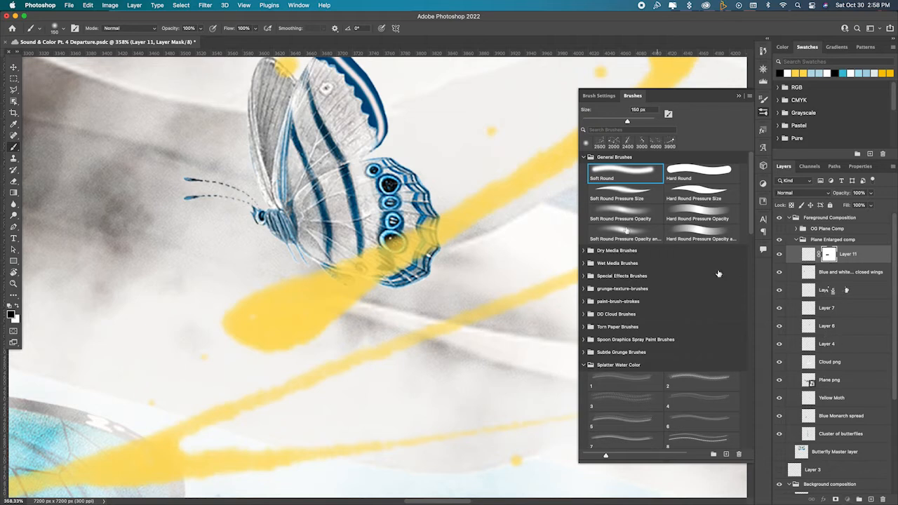
left_click(846, 289)
key("v")
left_click(808, 289, "super")
double_click(826, 289)
type("White Moth")
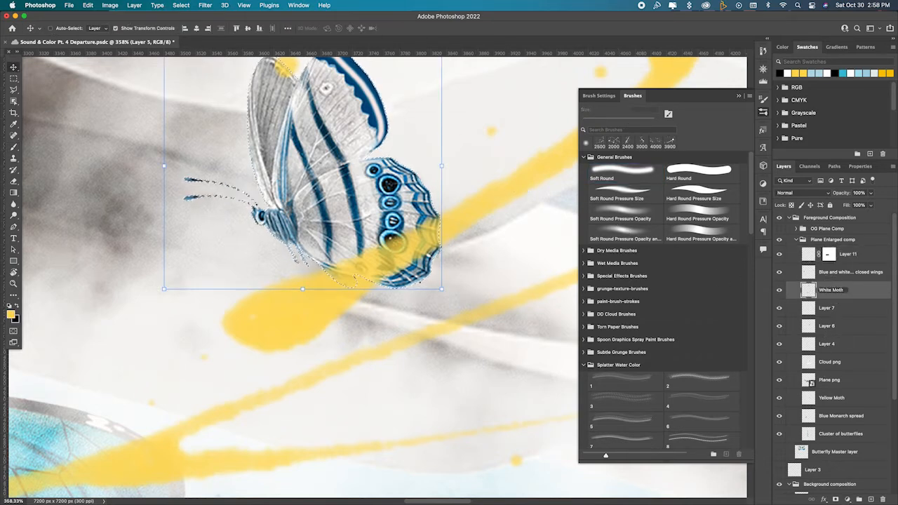
type(" wings closed")
Fill the moth-shaped selection with the black foreground color at 100% opacity on Layer 11's mask, then deselect.
left_click(828, 254)
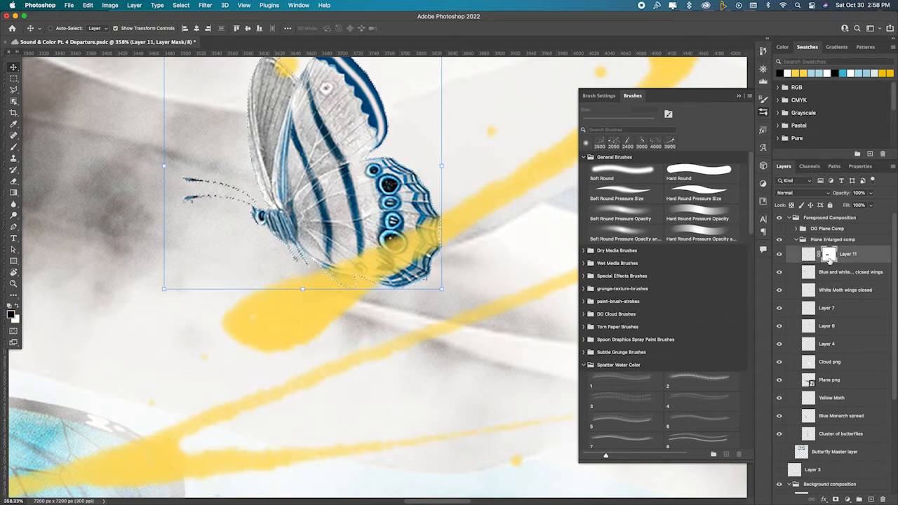
left_click(88, 5)
left_click(100, 139)
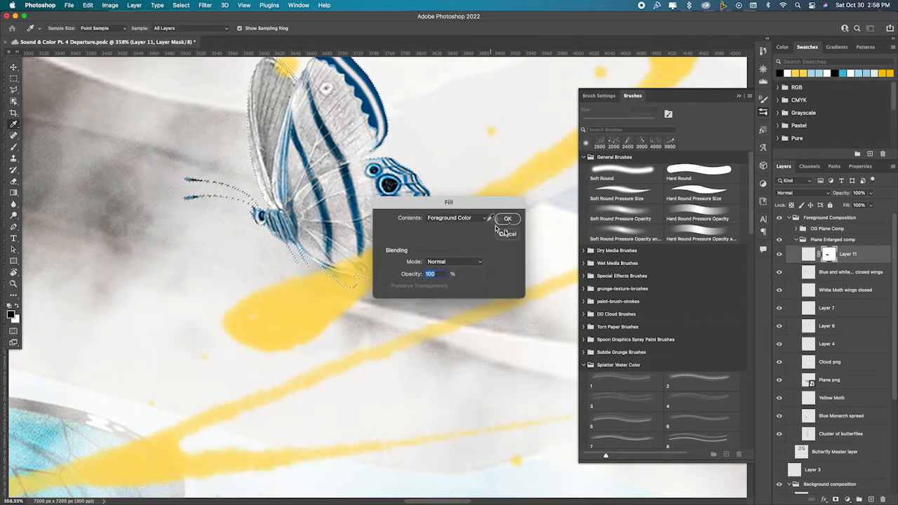
left_click(508, 219)
key("super+d")
scroll(166, 260, "down", 10)
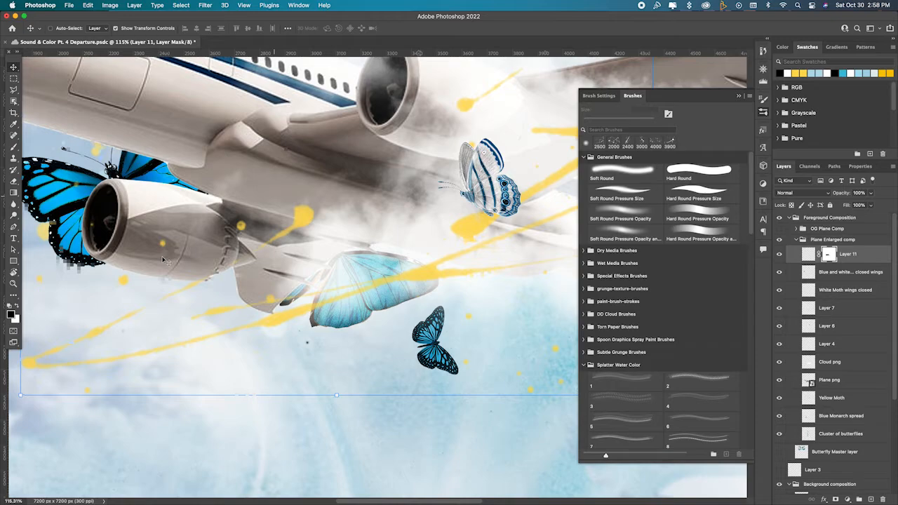
scroll(162, 260, "down", 1)
scroll(163, 237, "down", 8)
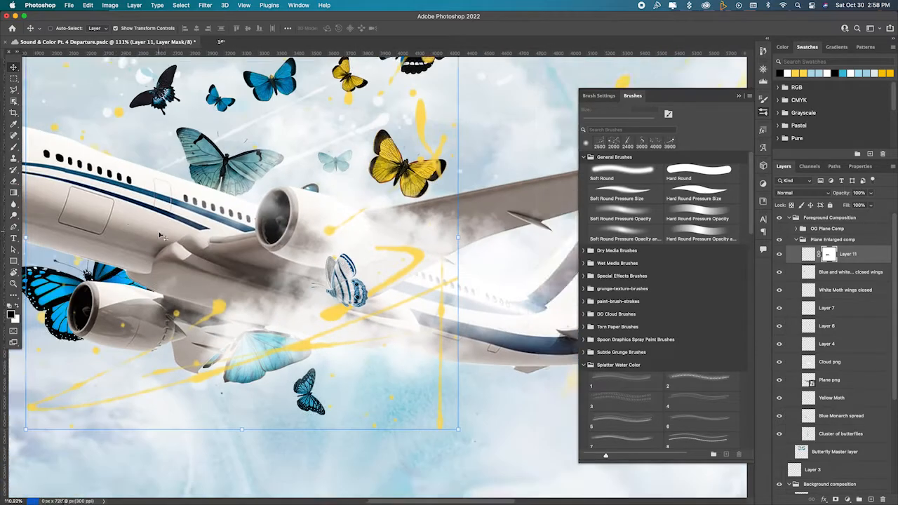
Save the document and rename Layer 11 as Yellow Paint Splatter.
key("super+s")
scroll(160, 236, "up", 2)
scroll(160, 236, "down", 5)
scroll(160, 236, "right", 5)
scroll(157, 233, "up", 5)
scroll(157, 233, "left", 4)
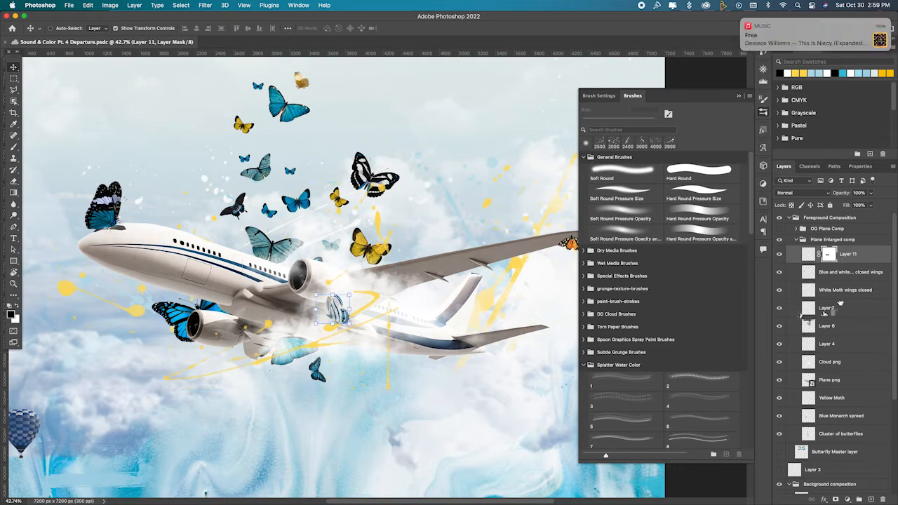
left_click(849, 290)
left_click(846, 254)
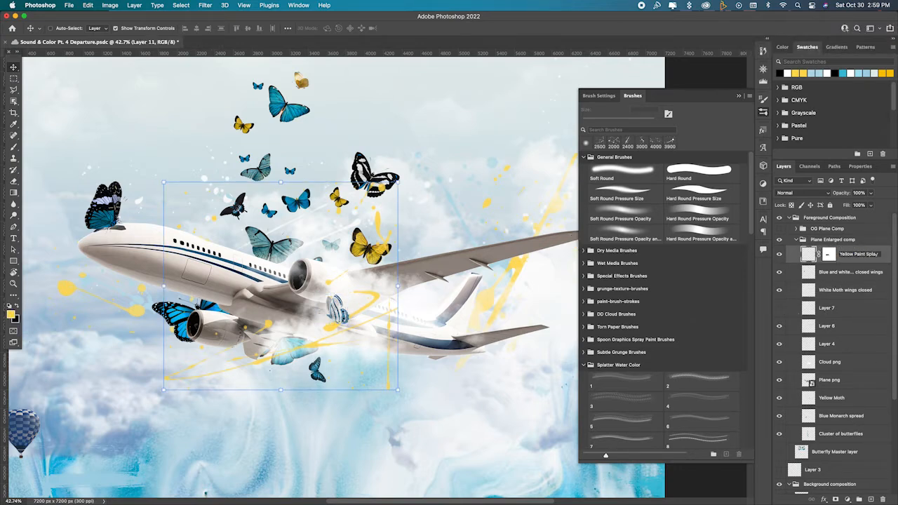
key("Return")
Rename Layer 9 in the Background composition group as White Paint Splatter.
left_click(827, 344)
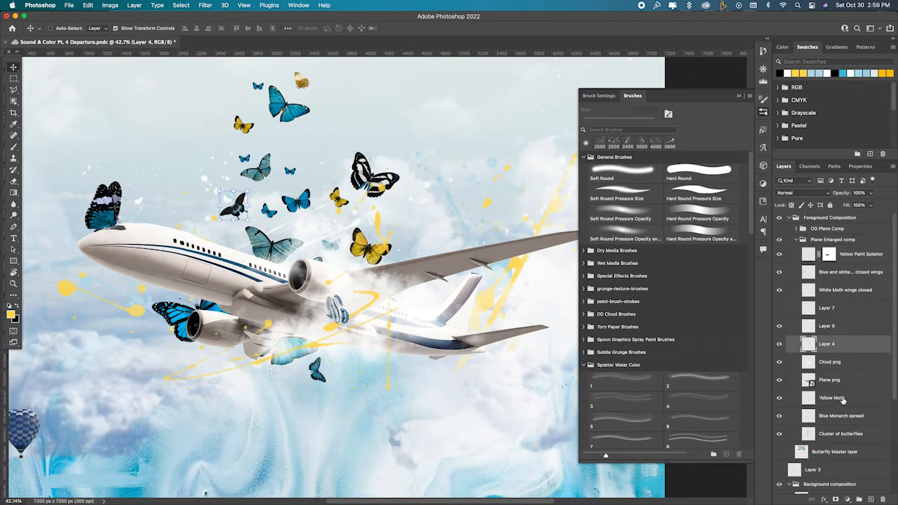
scroll(841, 414, "down", 5)
left_click(818, 431)
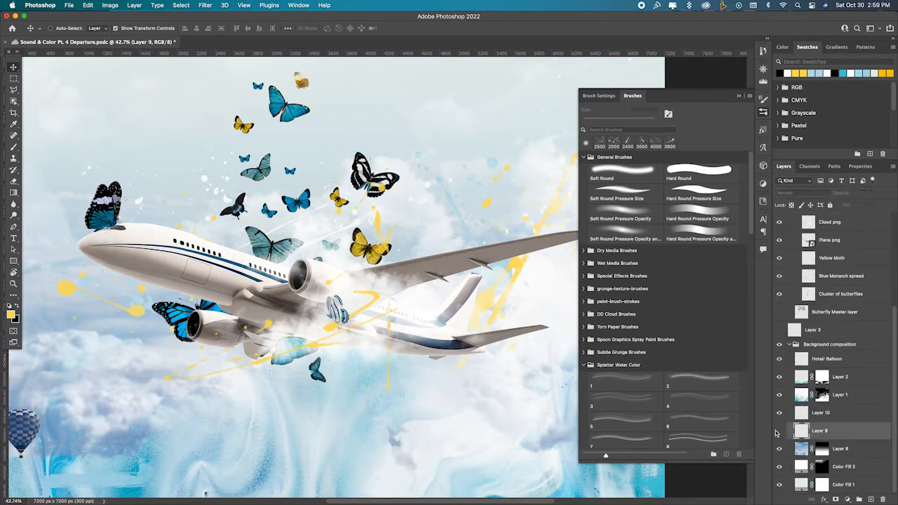
type("White Paint Splatter")
key("Return")
Toggle Layer 10's visibility to identify its content and rename it Yellow and Blue Paint Splatter.
left_click(782, 415)
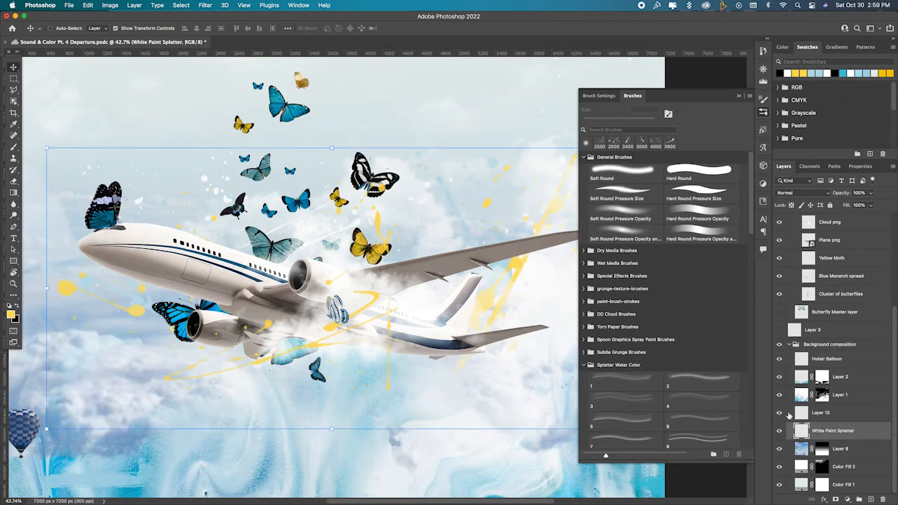
left_click(781, 415)
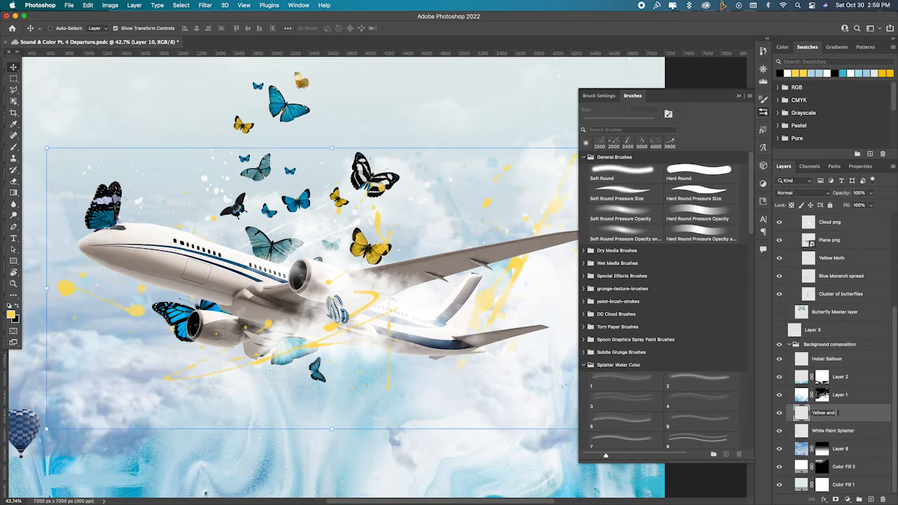
type("platter")
key("Return")
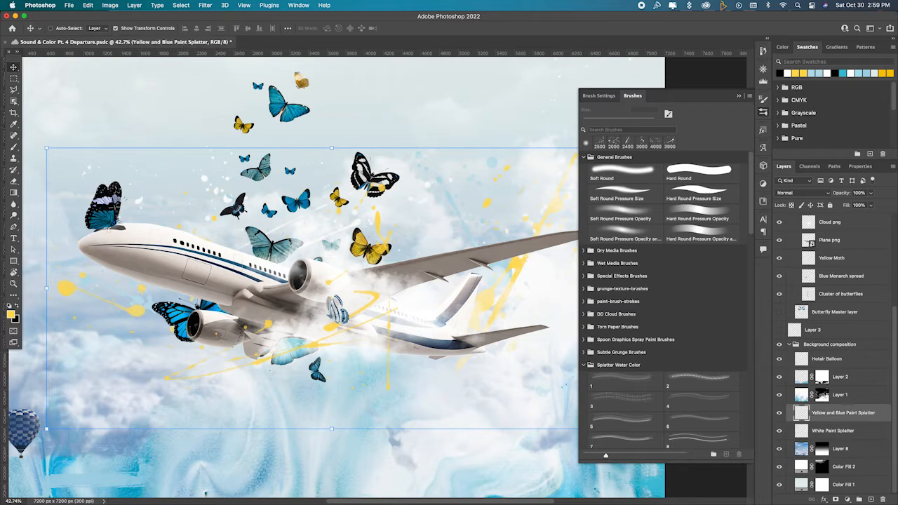
scroll(336, 209, "down", 5)
scroll(336, 209, "right", 3)
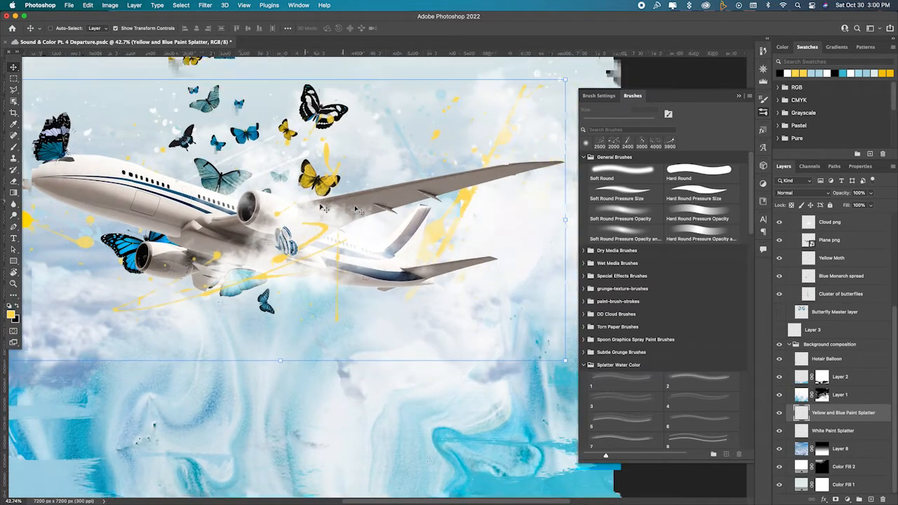
scroll(845, 340, "up", 3)
scroll(846, 341, "up", 4)
key("super+0")
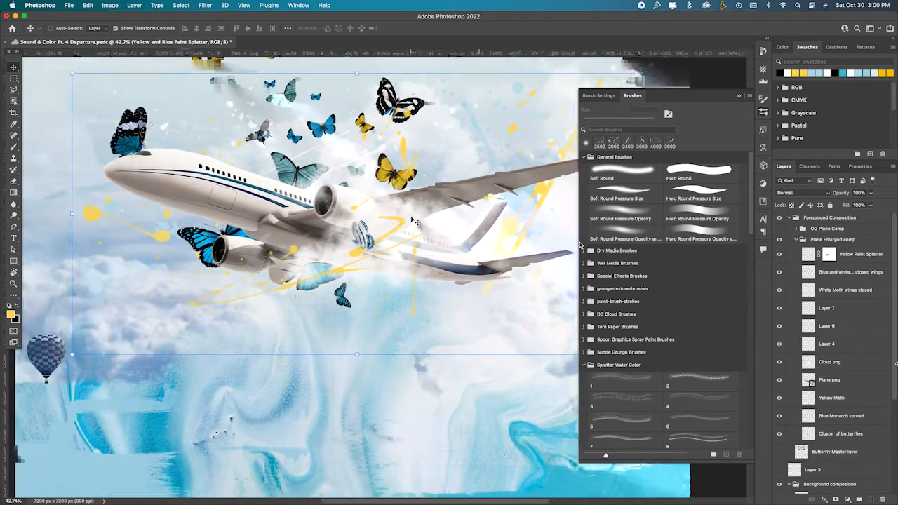
scroll(409, 246, "up", 3)
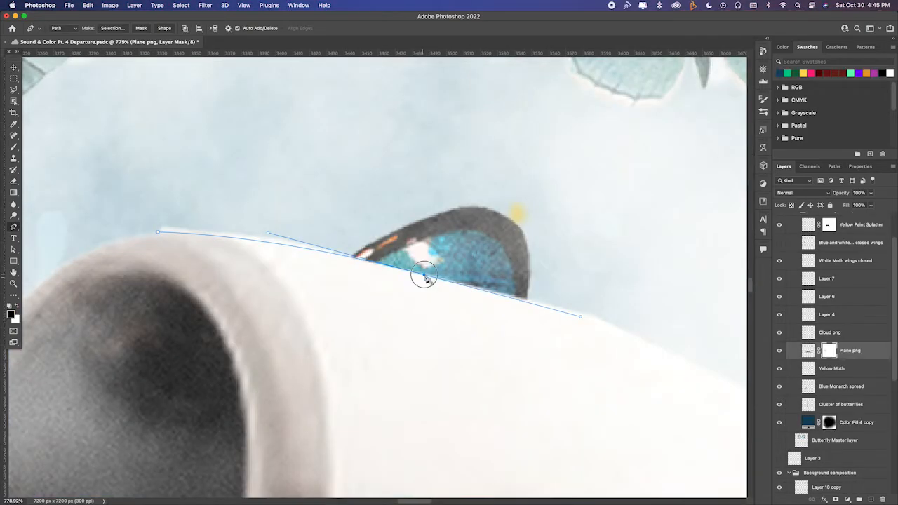
Trace a closed pen path along the engine's upper edge and around the sky above it, and convert it to a selection.
scroll(426, 276, "up", 3)
left_click_drag(396, 268, 427, 283)
scroll(599, 435, "right", 5)
scroll(599, 435, "down", 3)
left_click_drag(498, 287, 517, 298)
left_click(599, 282)
left_click(618, 208)
left_click(569, 185)
left_click(426, 156)
scroll(432, 159, "left", 10)
scroll(431, 159, "up", 4)
left_click(217, 99)
left_click(102, 132)
left_click(139, 205)
left_click(107, 31)
key("Return")
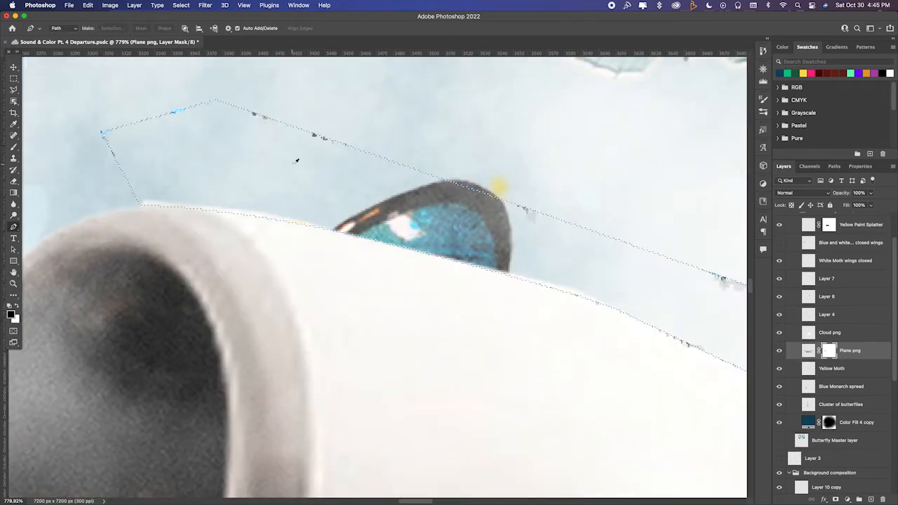
Fill the selection with black on the Plane png layer mask to hide the engine's light fringe, then deselect.
key("shift+BackSpace")
key("Return")
key("ctrl+d")
Trace the leftover fringe above the engine's front lip, convert it to a selection, and mask it out on the Plane png layer.
left_click(129, 207)
left_click(247, 201)
left_click(101, 163)
left_click(110, 28)
key("Return")
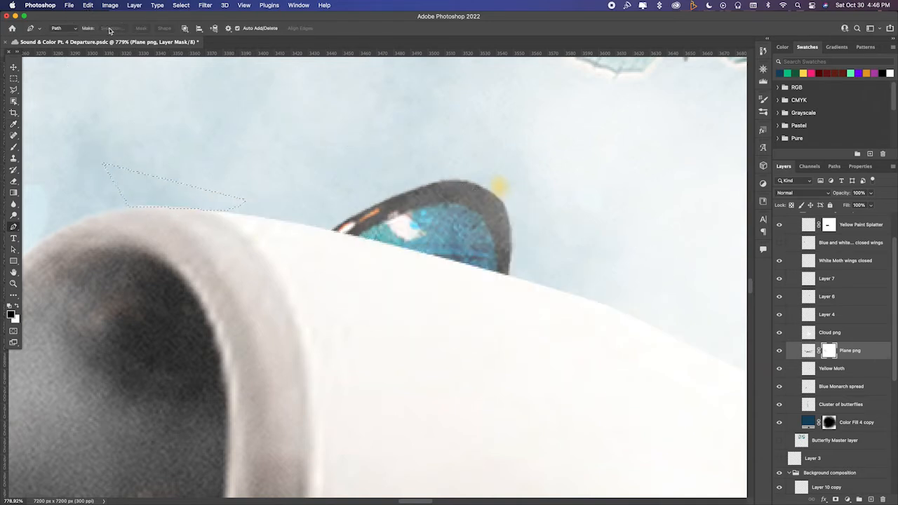
key("shift+5")
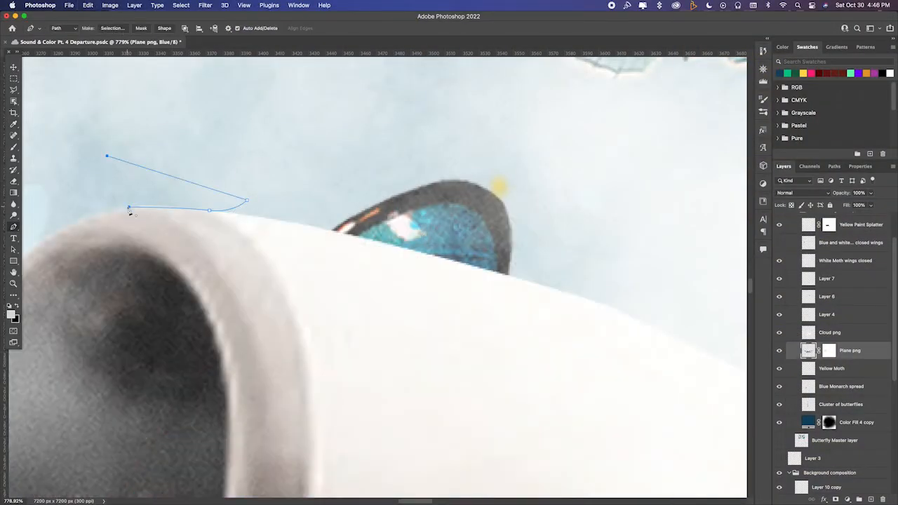
key("Return")
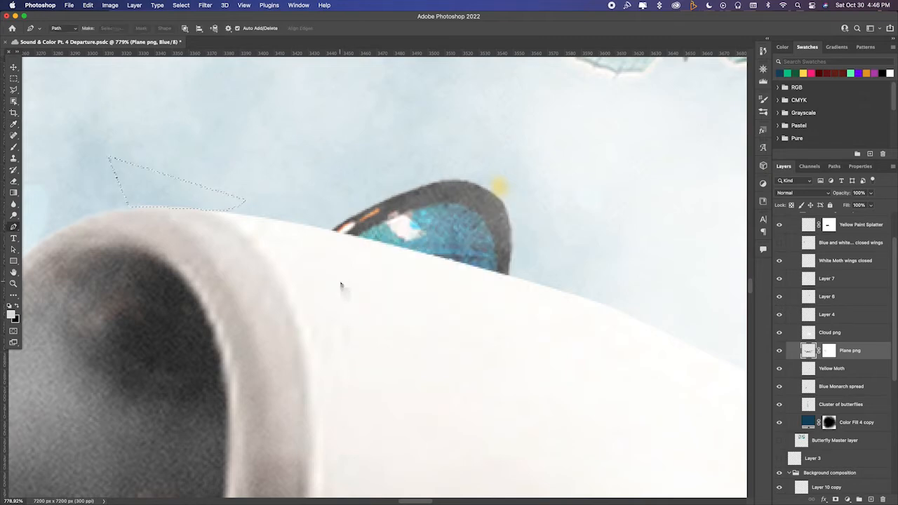
left_click(828, 351)
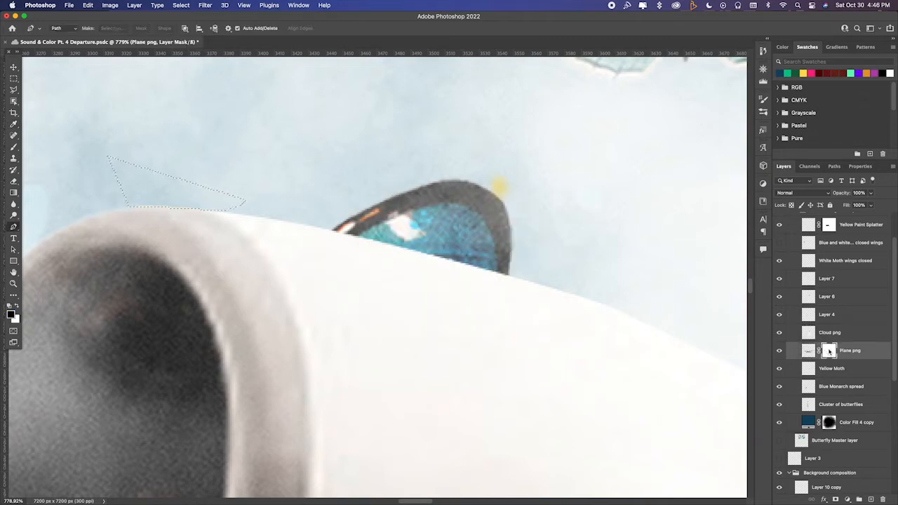
Examine the plane's cut-out edges along the engines, underside and fuselage.
scroll(641, 379, "down", 10)
scroll(641, 378, "down", 5)
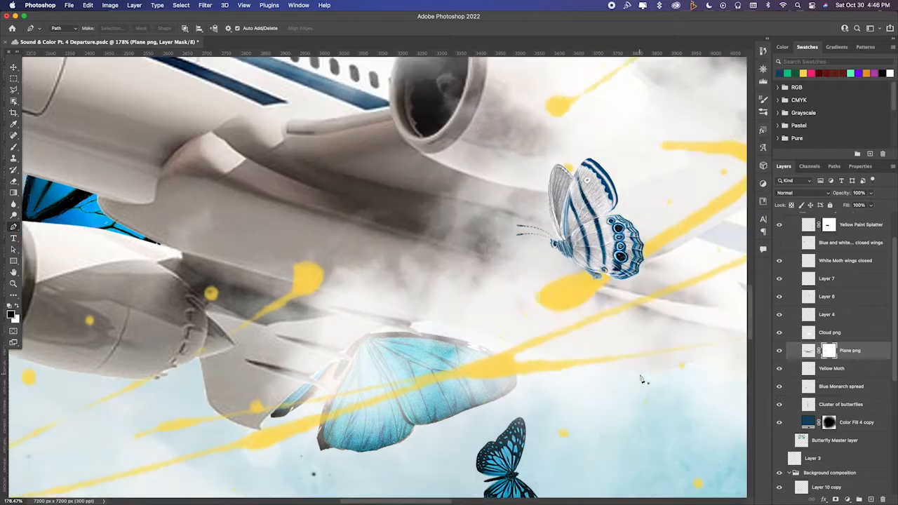
scroll(641, 379, "left", 4)
scroll(641, 379, "right", 5)
scroll(641, 378, "left", 10)
scroll(641, 377, "up", 5)
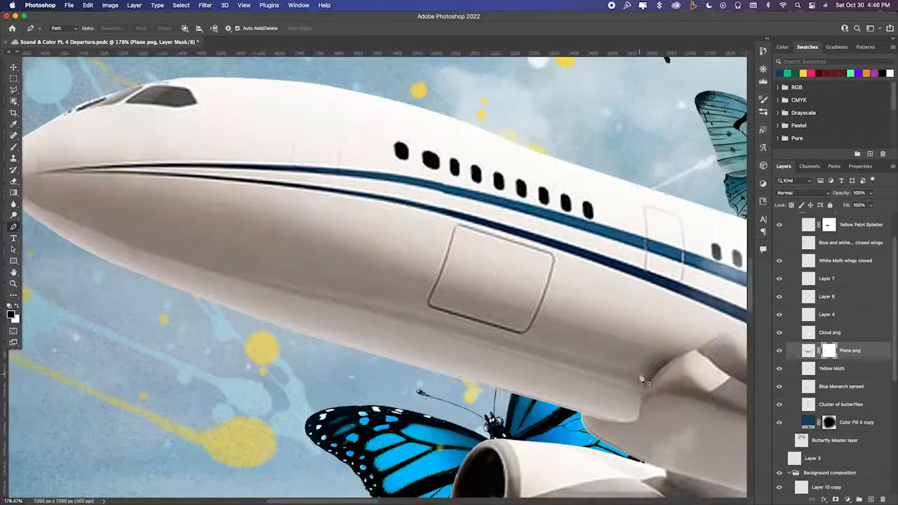
scroll(512, 341, "down", 10)
Add a Multiply Drop Shadow to the Plane png layer with color #0b1341, opacity 35%, angle -92°, distance 3 px, spread 22% and size 180 px.
double_click(880, 354)
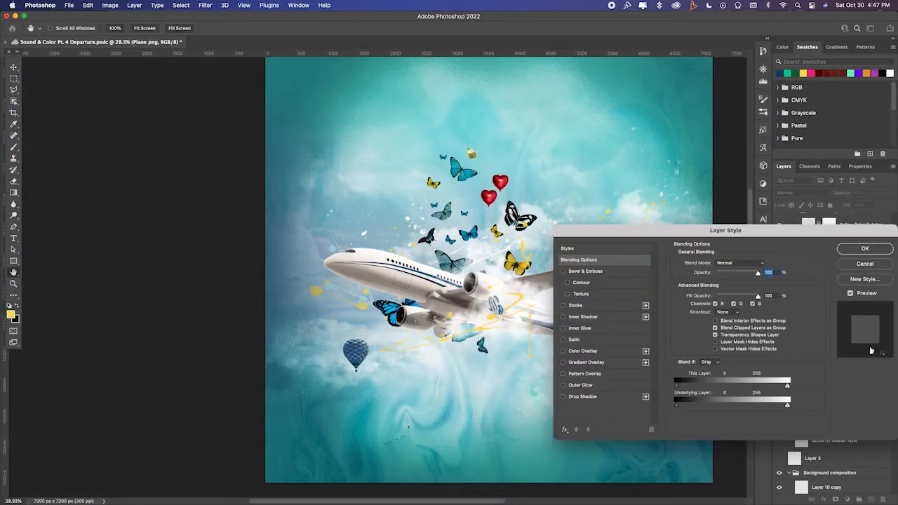
left_click(579, 397)
left_click(767, 384)
left_click(705, 293)
left_click_drag(705, 293, 710, 289)
left_click_drag(712, 321, 740, 323)
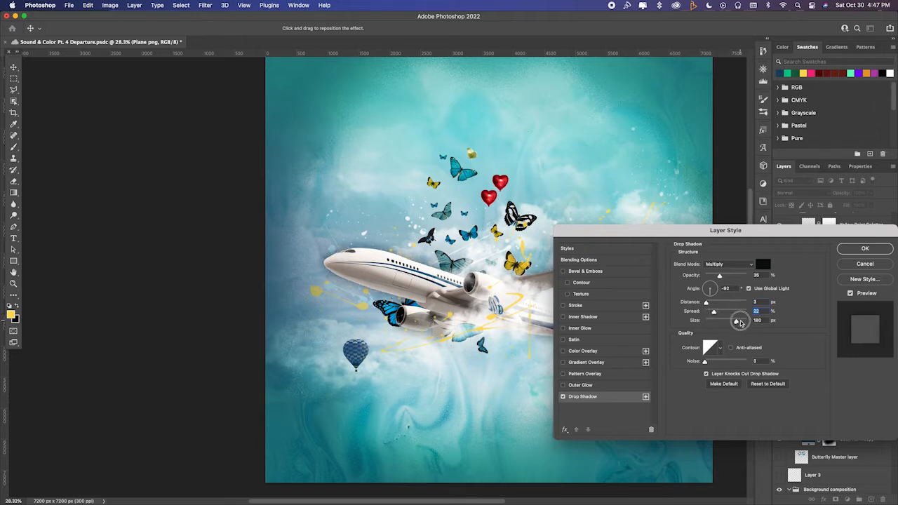
left_click(762, 264)
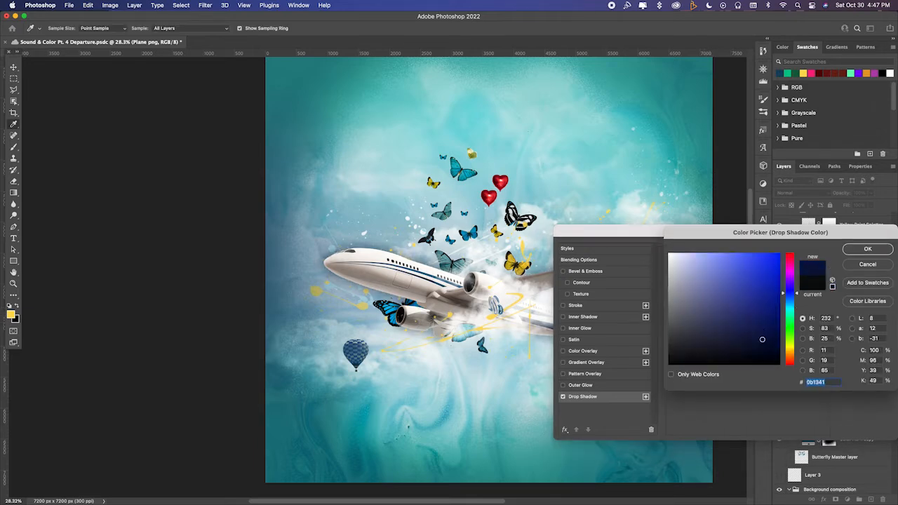
left_click(868, 249)
left_click(729, 257)
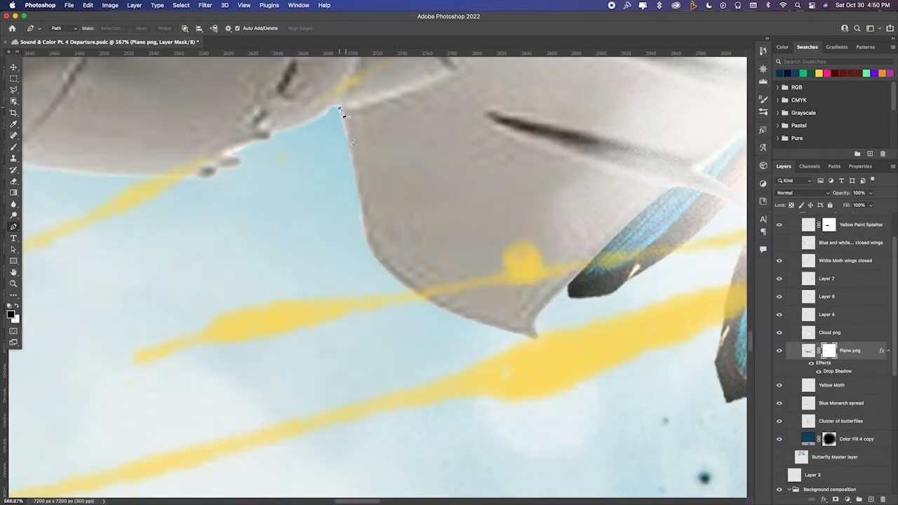
Trace the straight upper part of the gray fairing's outer edge behind the lower engine and mask out its light fringe.
left_click(351, 150)
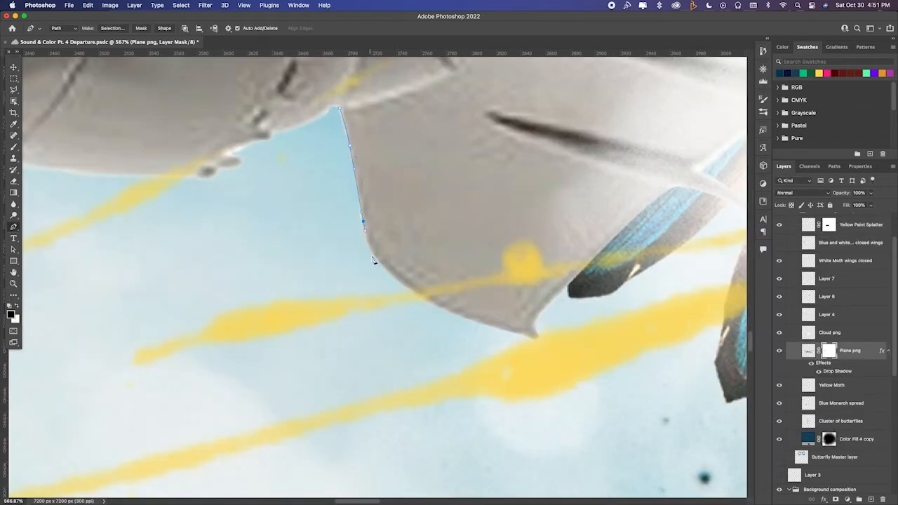
key("super+z")
key("super+z")
left_click_drag(362, 227, 364, 238)
left_click(113, 28)
key("super+d")
Trace the notch where the lower engine meets the gray fairing with the Pen tool and convert the path to a selection.
scroll(357, 128, "up", 5)
left_click(366, 190)
left_click_drag(347, 186, 343, 194)
left_click_drag(309, 219, 333, 225)
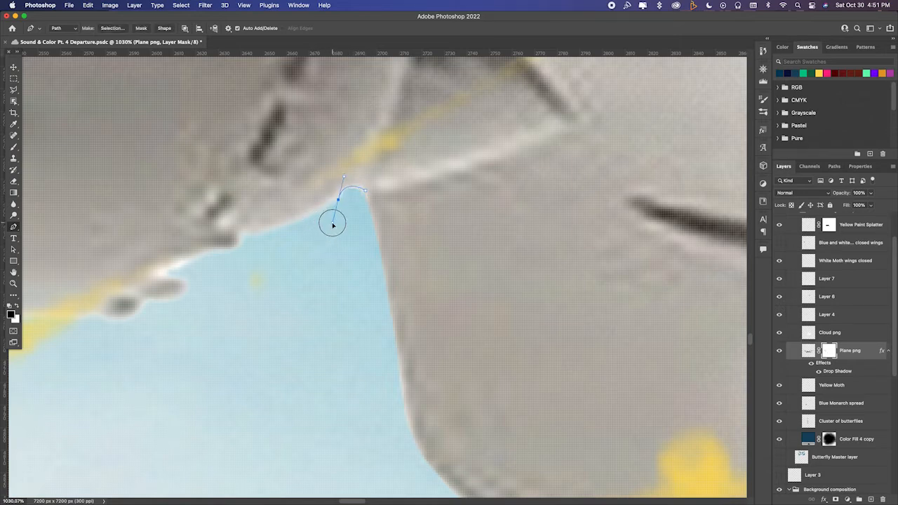
mouse_move(279, 227)
left_mouse_down()
mouse_move(243, 236)
mouse_move(279, 232)
left_mouse_up()
left_click(112, 28)
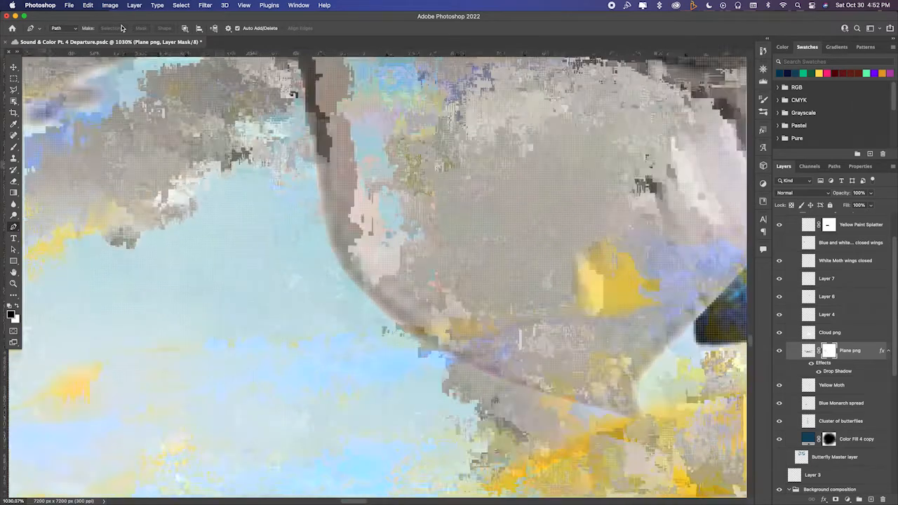
Trace the light fringe beside the curved section of the gray fairing's outer edge and convert the path to a selection for masking.
scroll(218, 148, "right", 3)
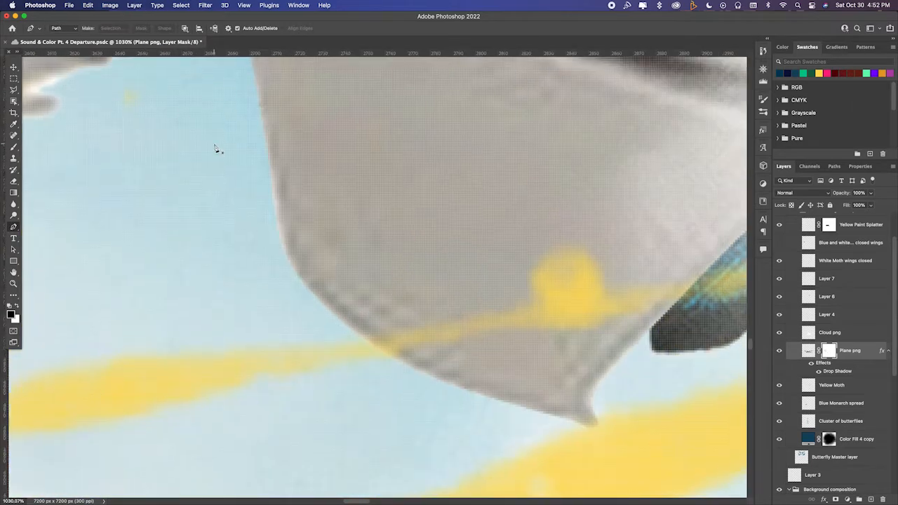
scroll(218, 148, "up", 2)
left_click(227, 187)
left_click_drag(243, 289, 250, 320)
left_click(211, 323)
left_click(182, 232)
left_click(205, 198)
left_click(113, 28)
key("Return")
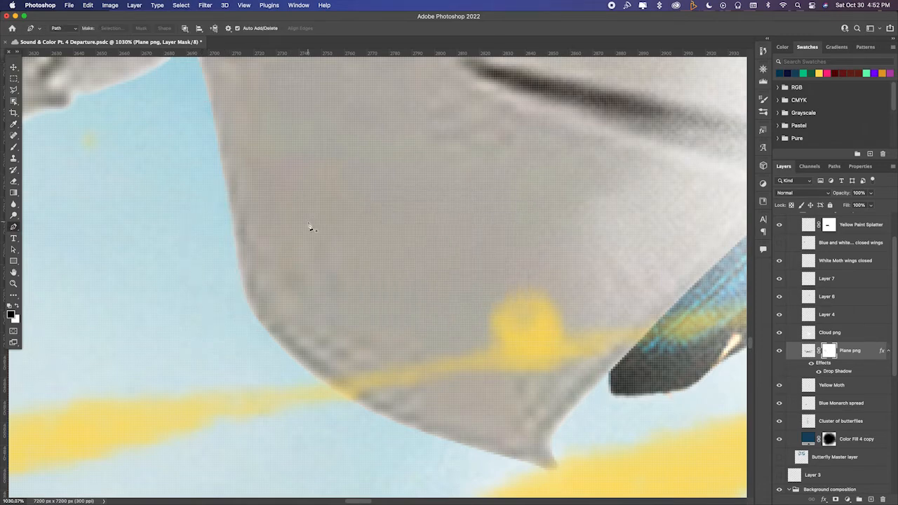
Trace a closed pen path around the fringed gap between the flap tips over the pale blue butterfly and convert it to a selection.
scroll(309, 225, "right", 10)
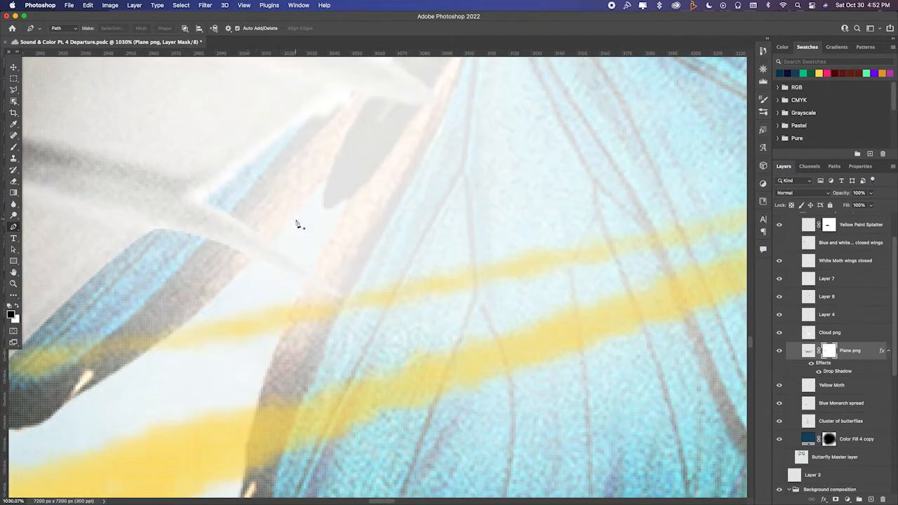
left_click(198, 202)
left_click_drag(283, 253, 309, 280)
left_click(326, 301)
left_click(385, 320)
left_click(279, 161)
left_click(344, 140)
scroll(347, 144, "up", 3)
left_click(442, 203)
left_click_drag(361, 155, 342, 166)
key("super+z")
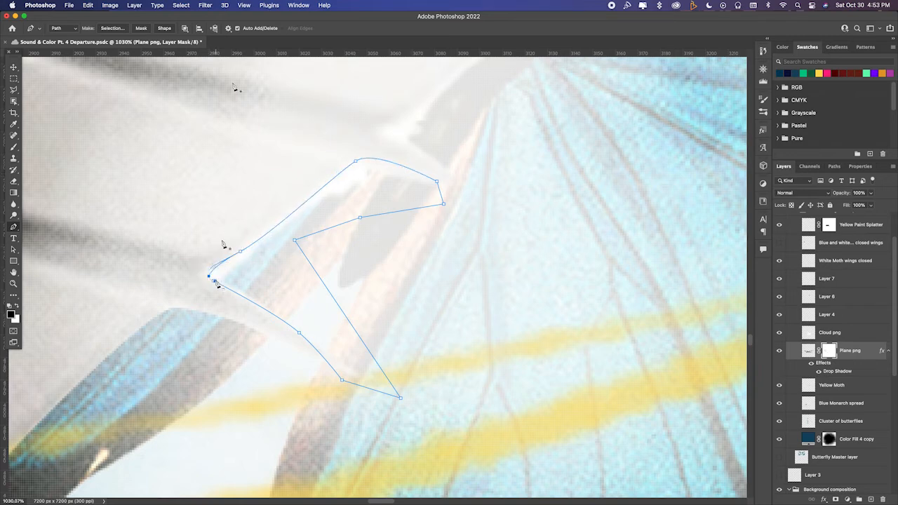
left_click(112, 28)
key("Return")
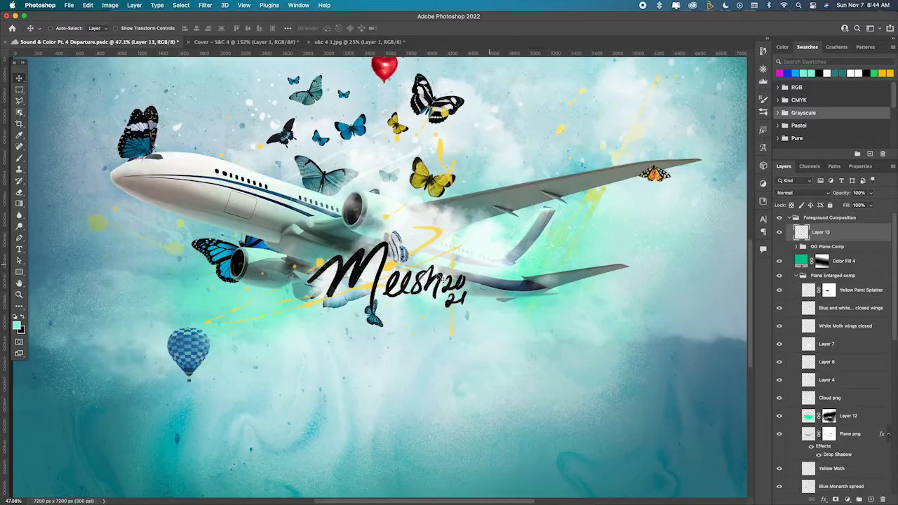
Move the handwritten signature from below the plane's engines onto the tail, beneath the far wing.
left_click_drag(439, 288, 618, 344)
key("ctrl+minus")
mouse_move(497, 325)
left_mouse_down()
mouse_move(514, 320)
mouse_move(521, 249)
left_mouse_up()
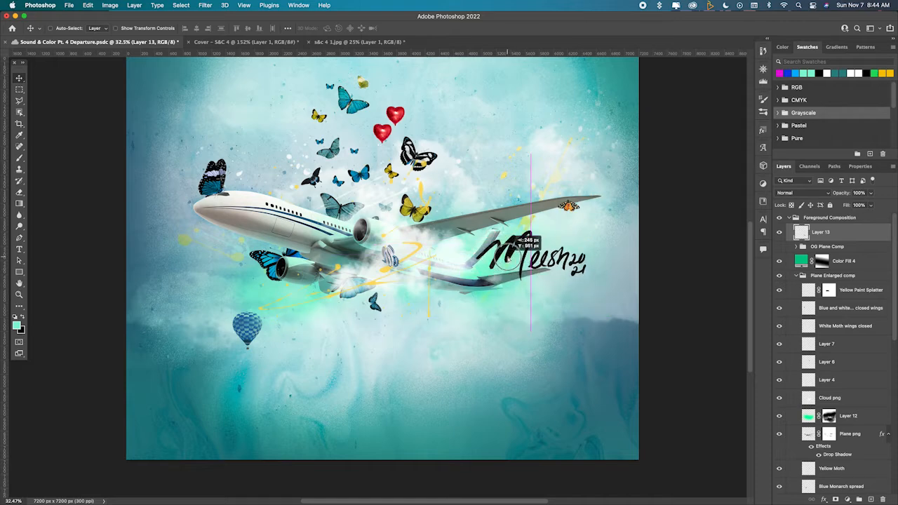
scroll(514, 262, "up", 3)
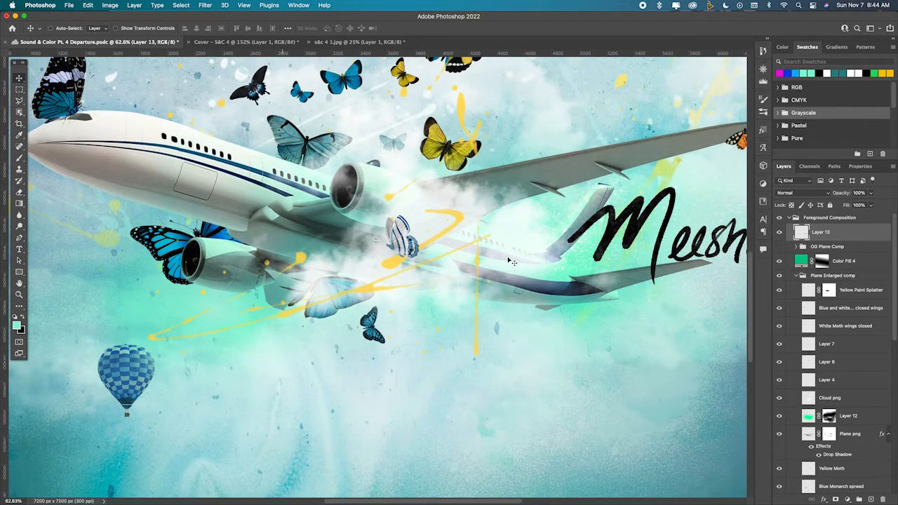